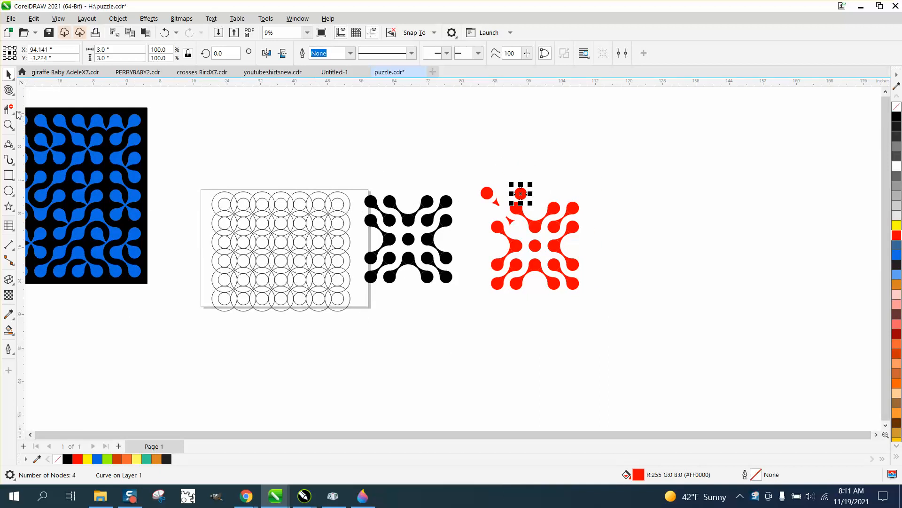
- Smart-fill three small circles and their connecting areas at the grid's upper-left corner in red, and move the pieces above the page
left_click(8, 125)
left_click_drag(197, 174, 411, 306)
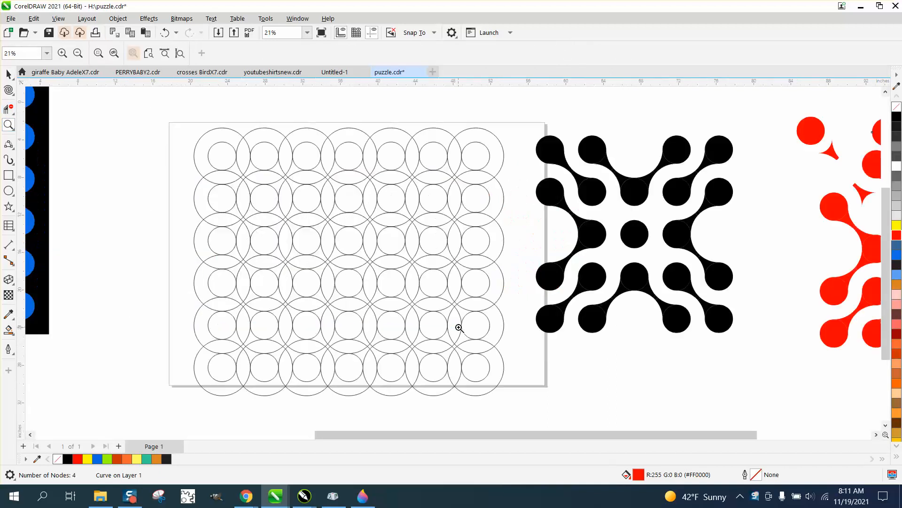
left_click(8, 74)
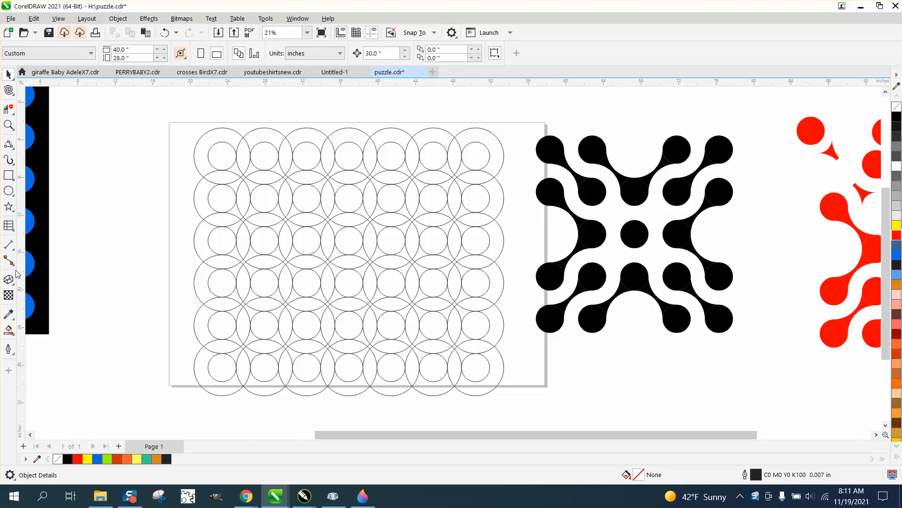
left_click(9, 329)
left_click(219, 153)
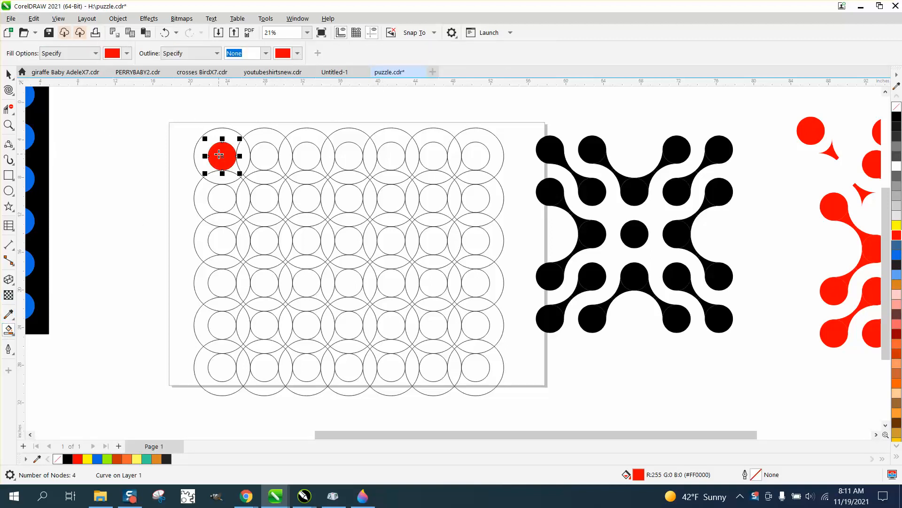
key("ctrl+z")
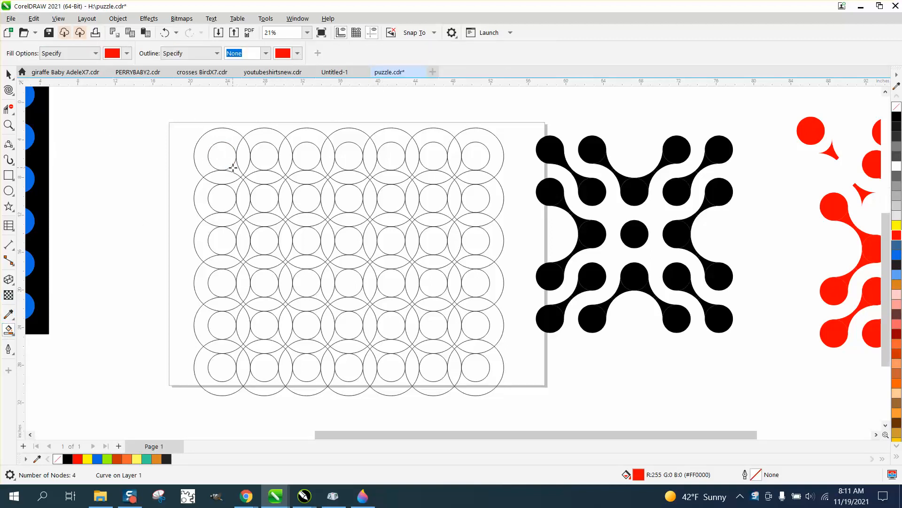
left_click(243, 177)
scroll(228, 227, "down", 4)
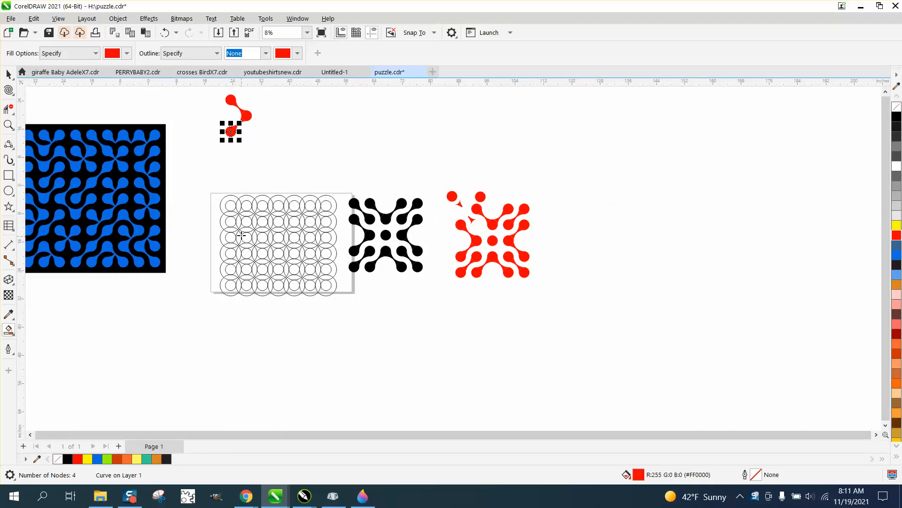
- Remove the fill from all nine pieces of the red three-circle shape and give them a red outline
left_click(9, 124)
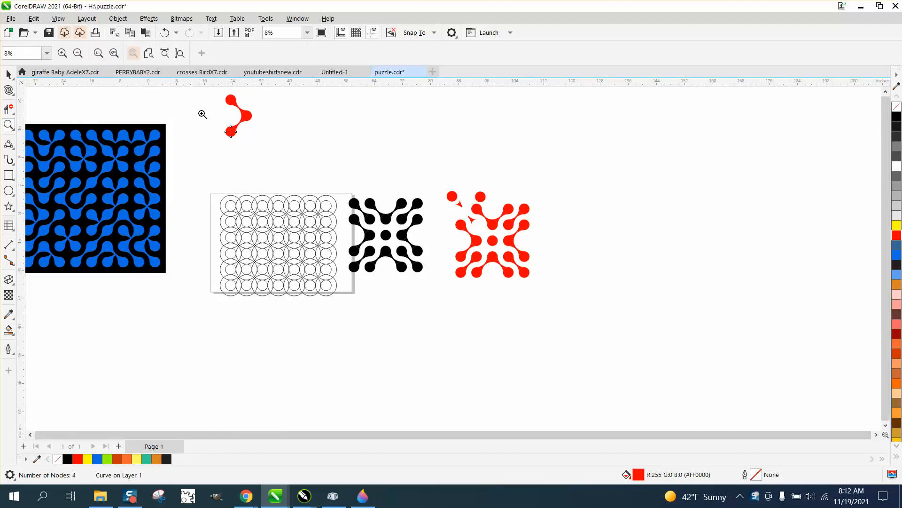
left_click_drag(209, 96, 310, 156)
scroll(333, 214, "down", 1)
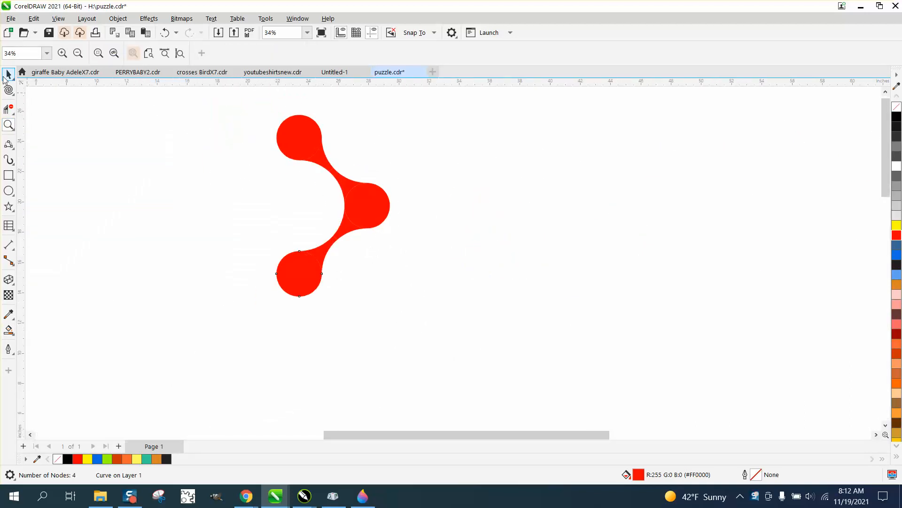
left_click(9, 74)
left_click_drag(238, 97, 463, 299)
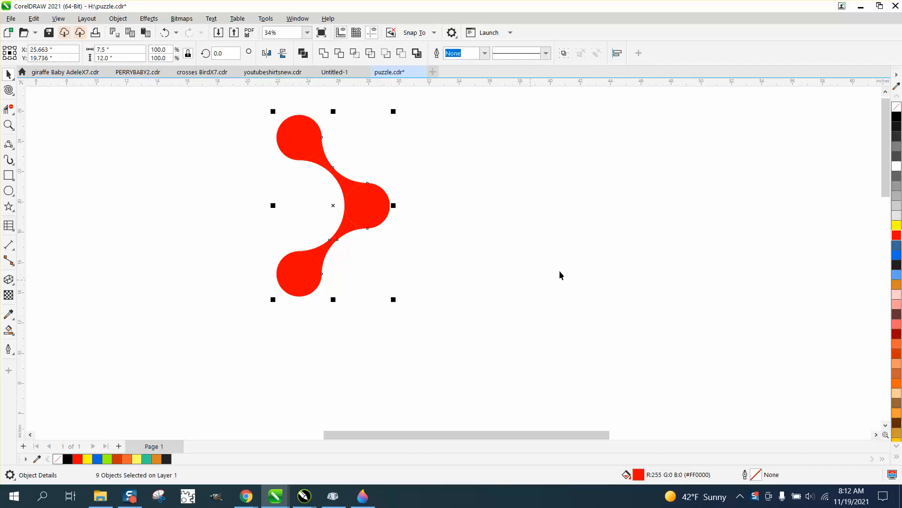
left_click(896, 107)
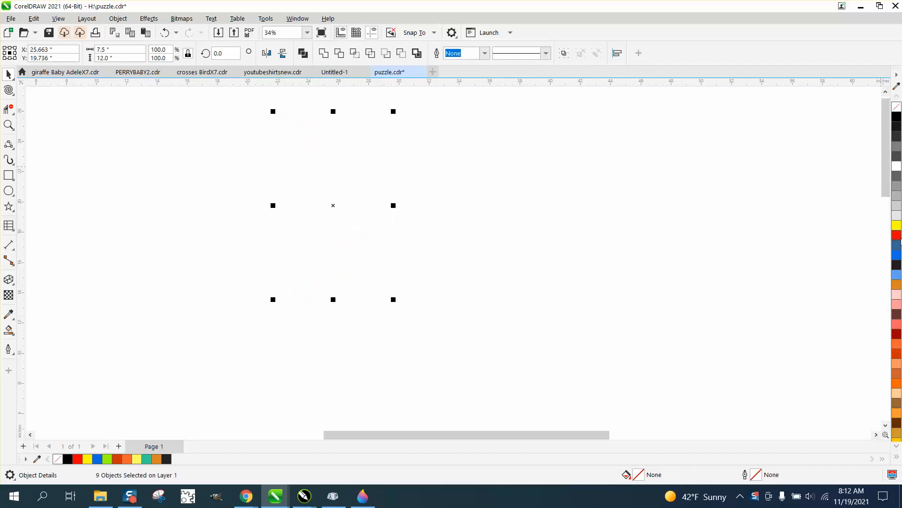
right_click(897, 236)
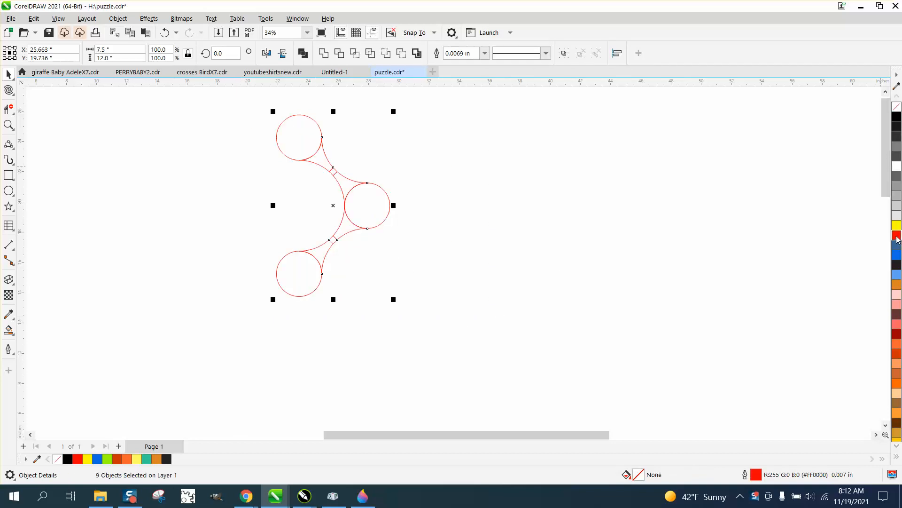
- Examine the separate segments at the shape's joints up close, and undo the outline and fill changes
left_click(8, 124)
left_click(303, 155)
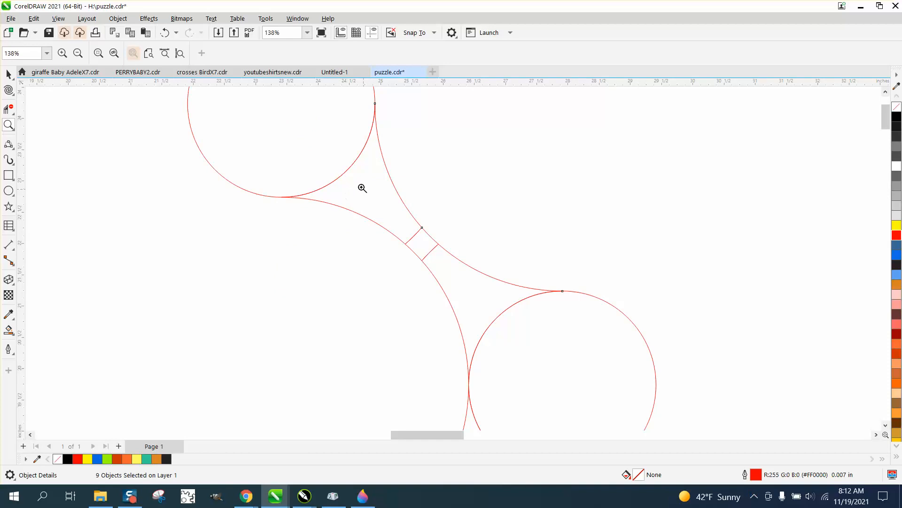
scroll(276, 165, "down", 2)
scroll(365, 192, "down", 2)
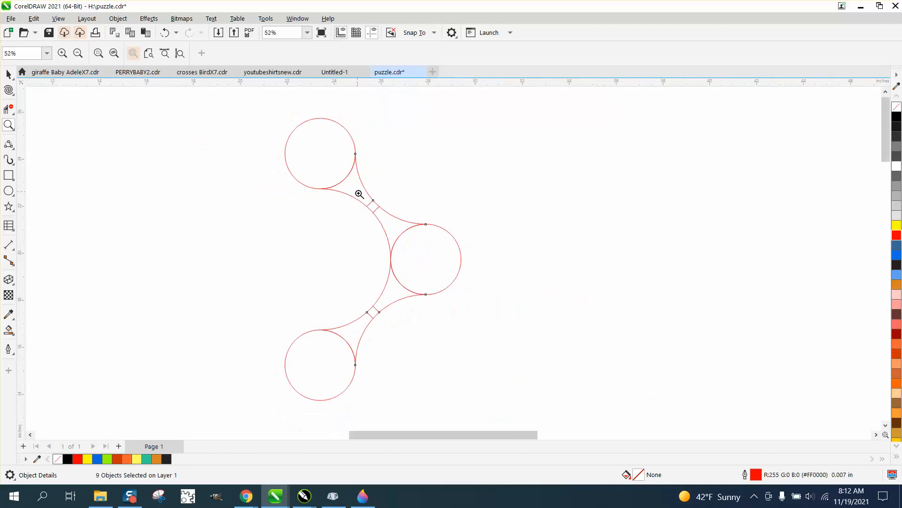
scroll(359, 194, "down", 2)
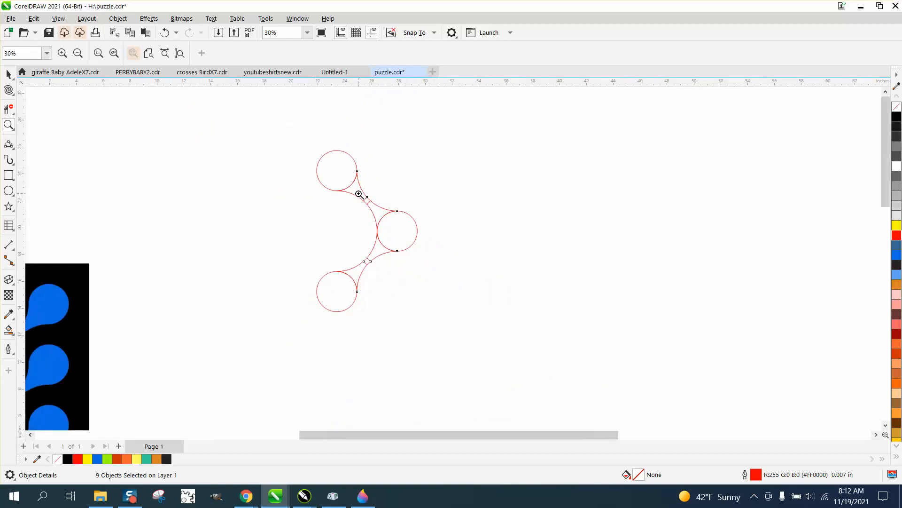
left_click(165, 33)
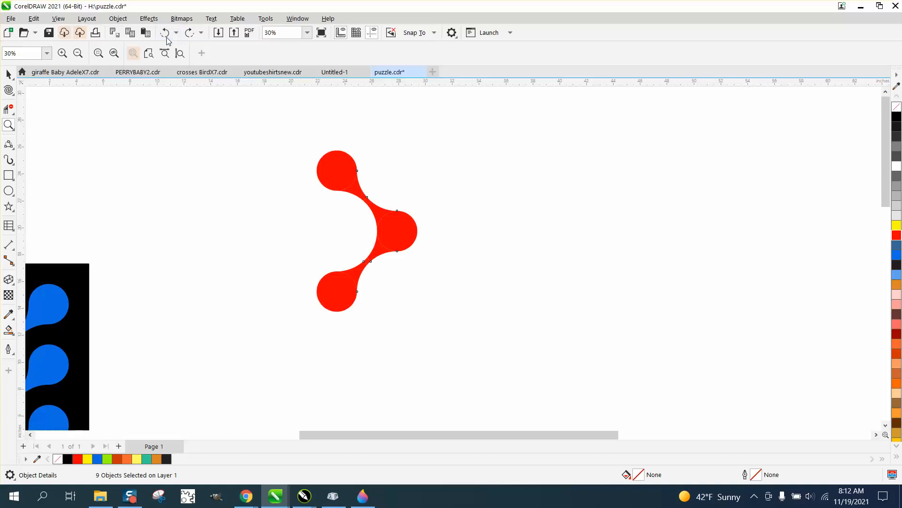
- Create a single boundary outline around the nine red pieces and move it 30 inches to the right
left_click(9, 73)
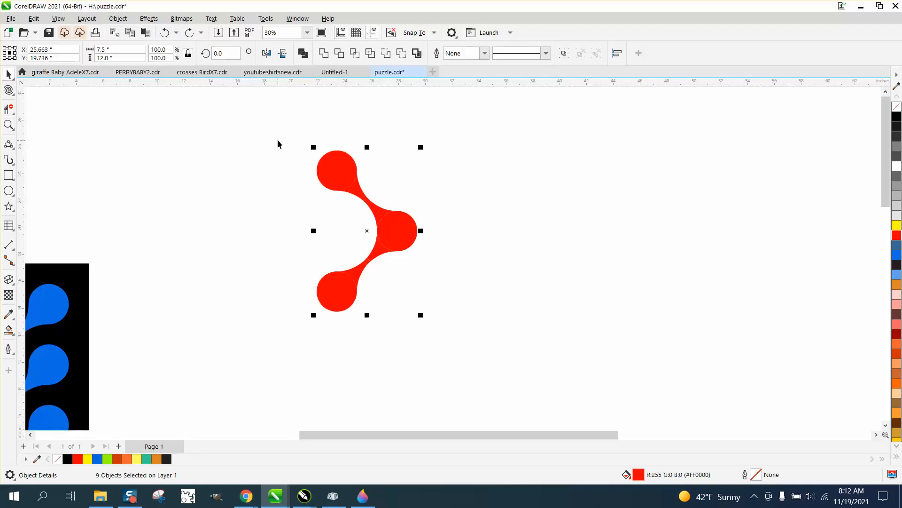
left_click_drag(277, 139, 471, 347)
left_click(417, 54)
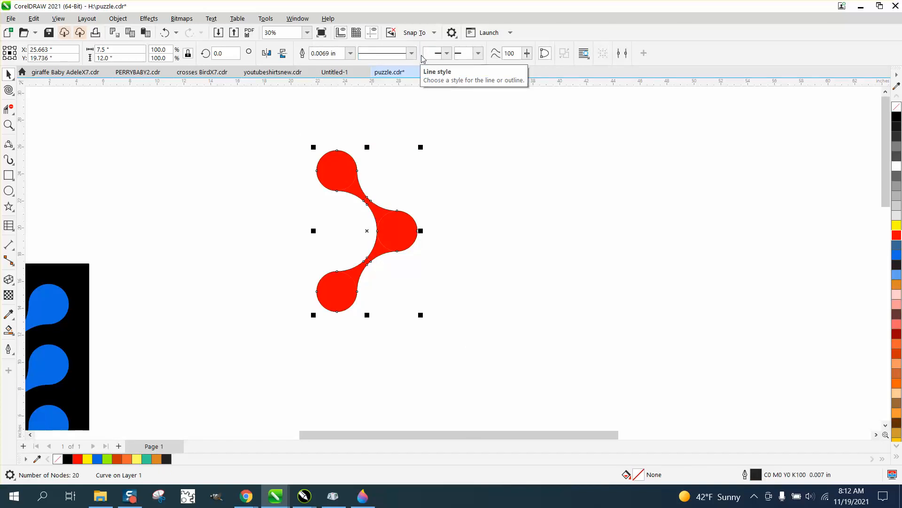
scroll(434, 117, "down", 4)
scroll(452, 185, "down", 2)
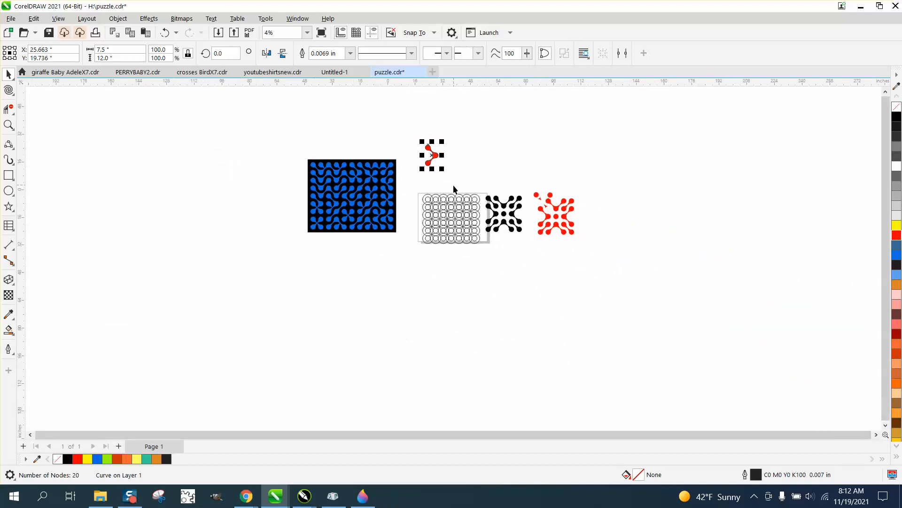
left_click(8, 125)
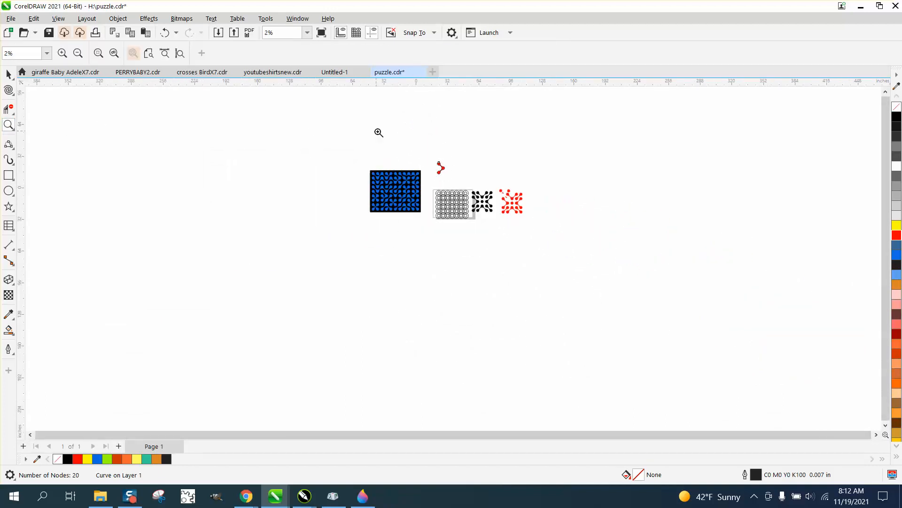
left_click_drag(414, 154, 491, 208)
left_click(8, 74)
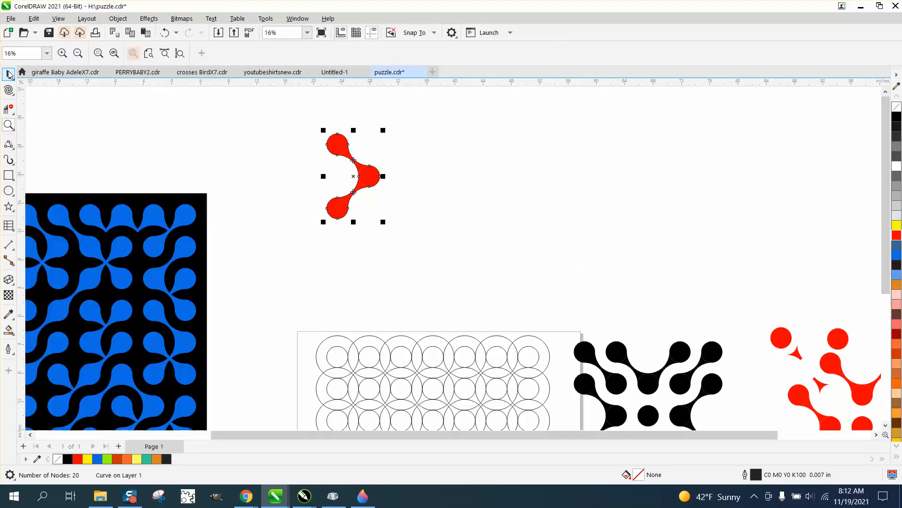
key("ctrl+d")
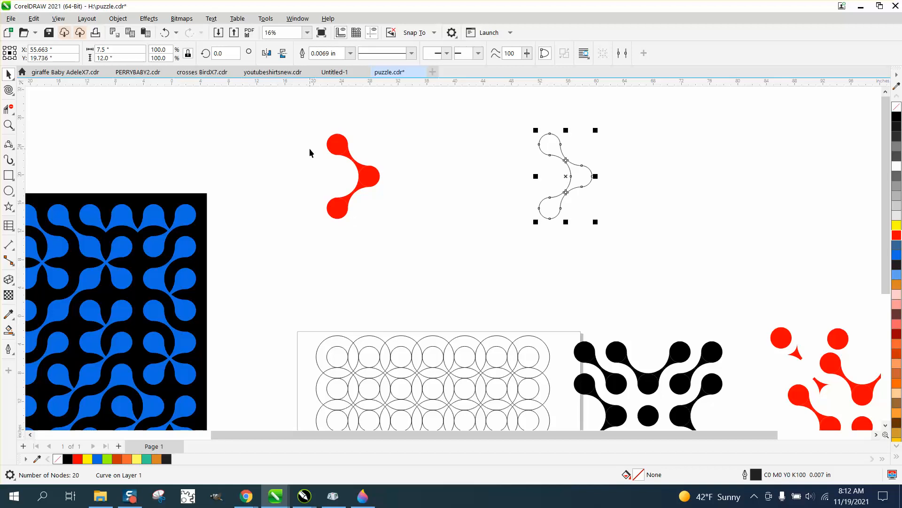
- Move the boundary outline about 2 inches to the left and slightly down
left_click(8, 124)
left_click_drag(506, 124, 622, 222)
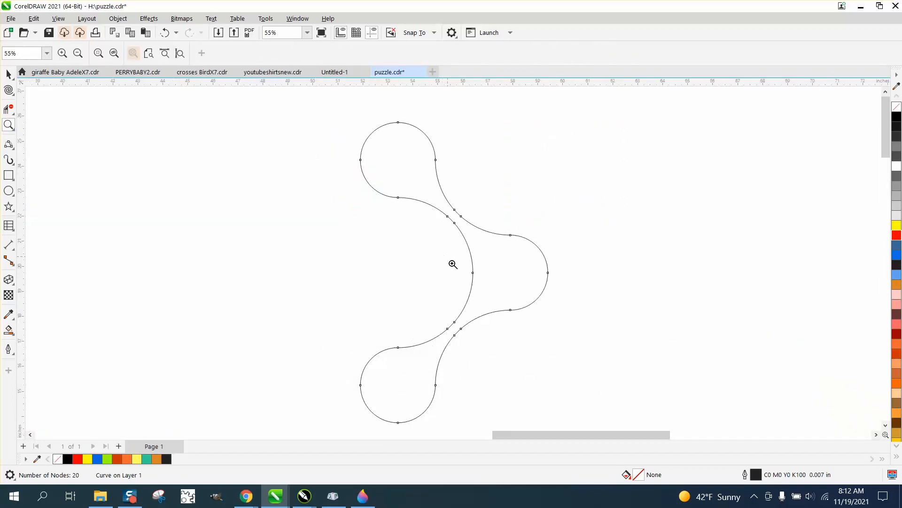
left_click(9, 74)
left_click(365, 122)
left_click_drag(434, 160, 381, 168)
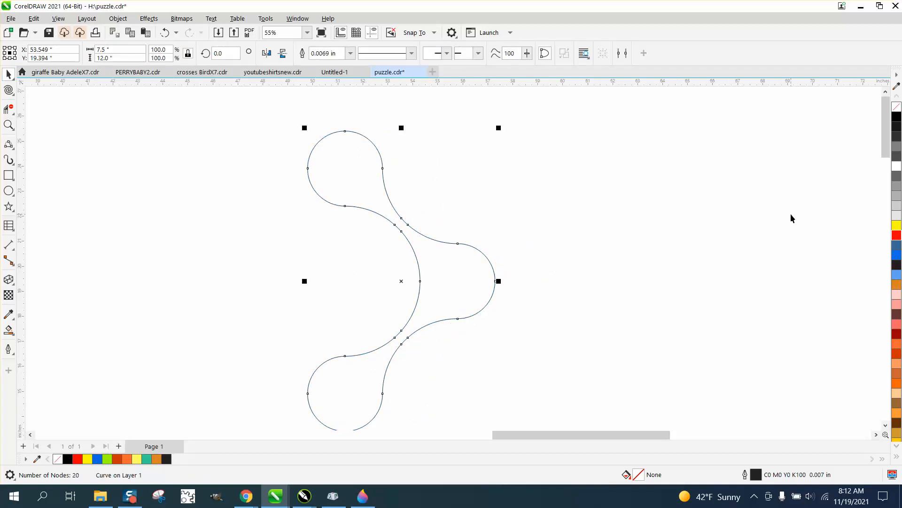
- Colour the boundary outline red and set its width to Hairline
right_click(897, 236)
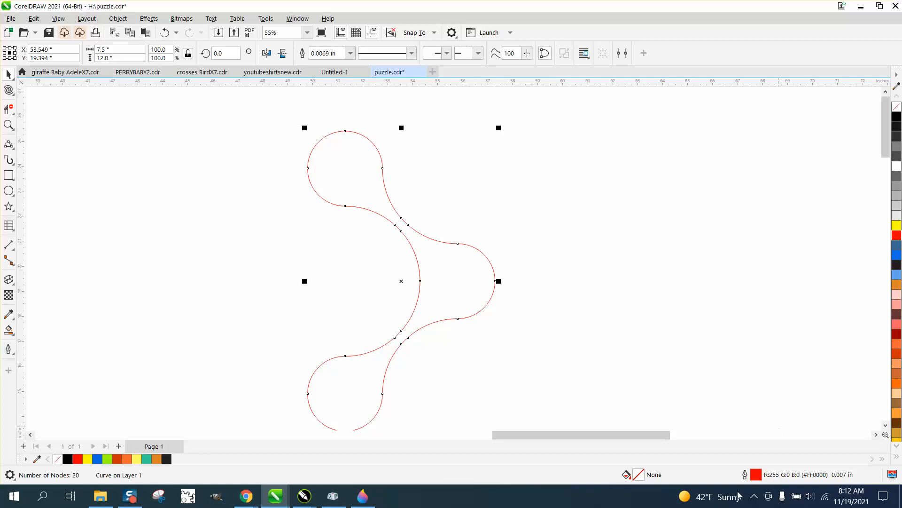
double_click(759, 478)
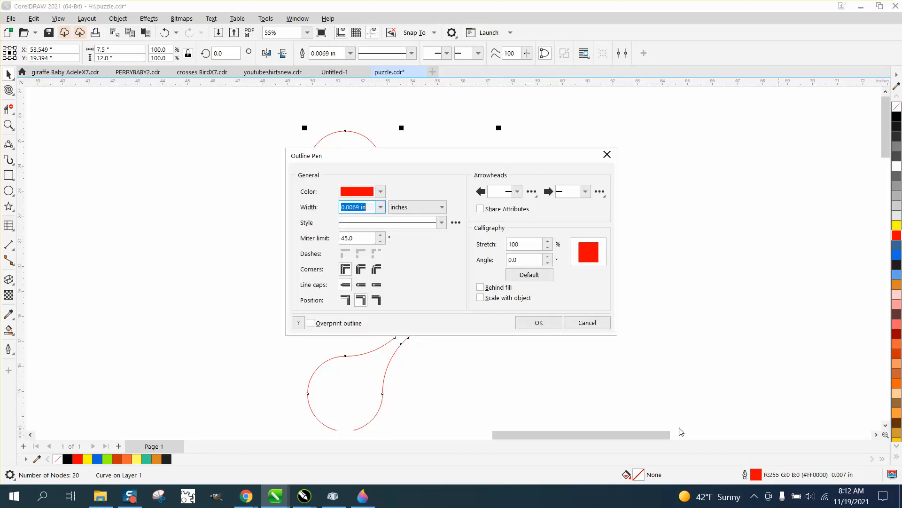
left_click(380, 207)
left_click(353, 216)
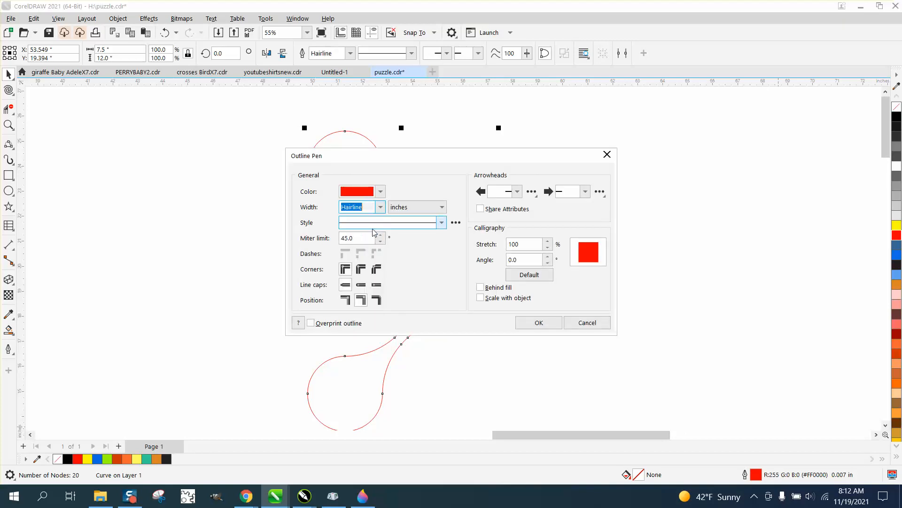
left_click(558, 325)
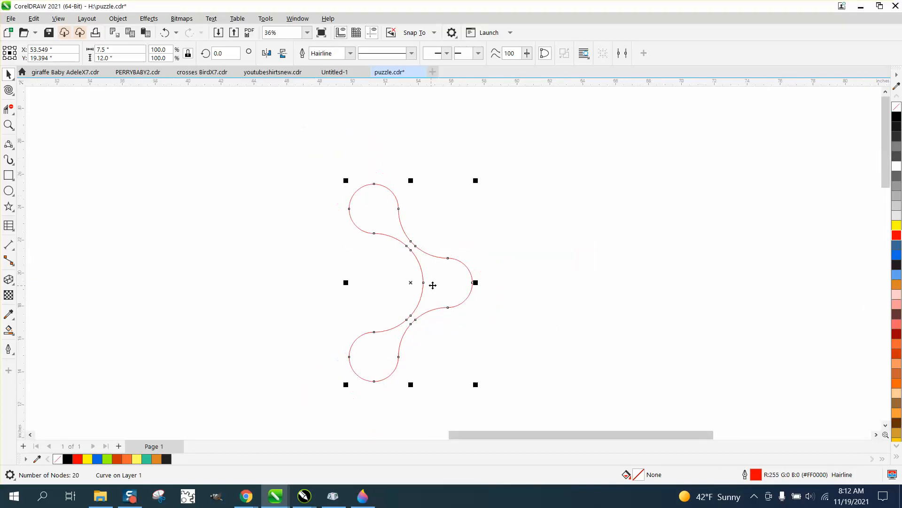
- Move the red hairline outline about 10 inches further right and delete it
scroll(433, 284, "down", 2)
left_click_drag(423, 280, 570, 262)
scroll(570, 263, "down", 5)
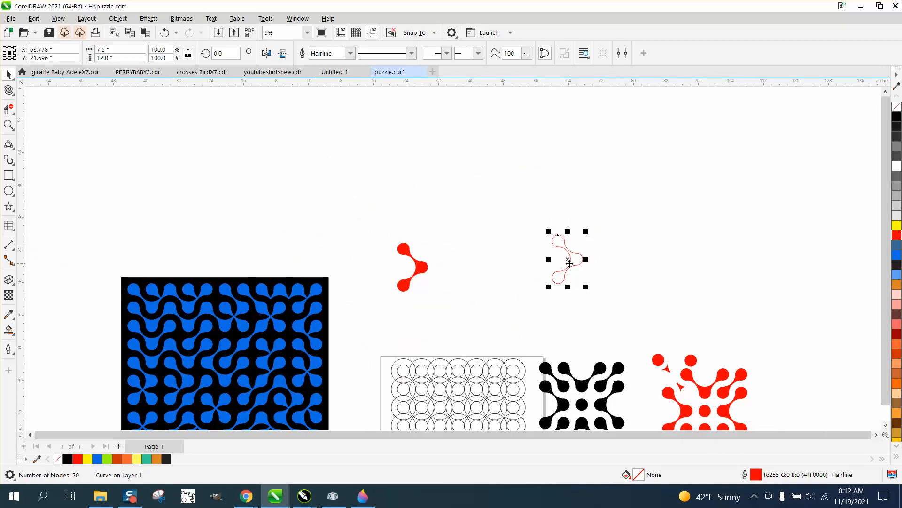
left_click_drag(532, 222, 549, 244)
left_click_drag(673, 302, 673, 301)
key("Delete")
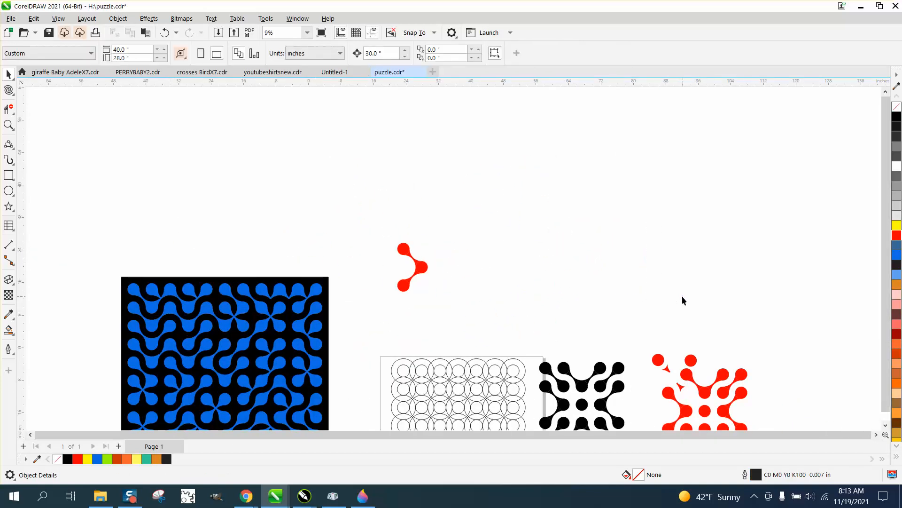
- Create another boundary outline around the nine red pieces and move it 30 inches up
left_click_drag(497, 303, 497, 303)
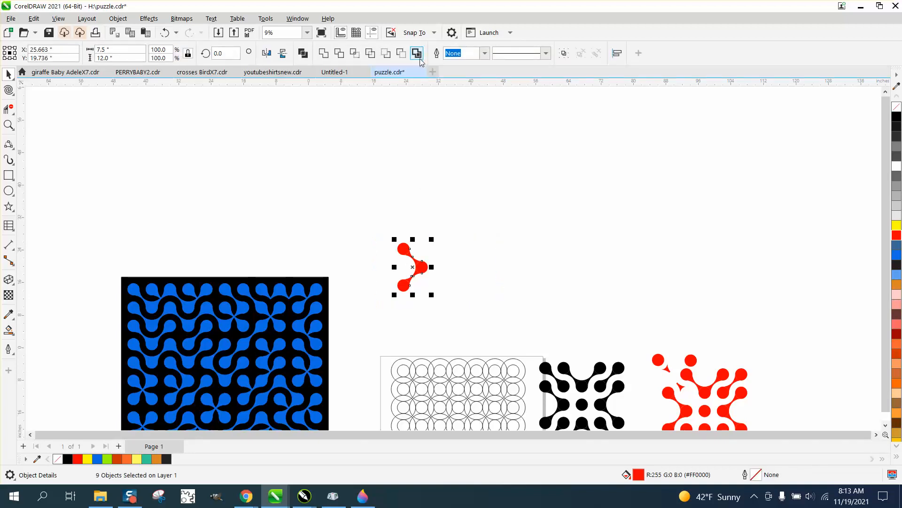
key("ctrl+d")
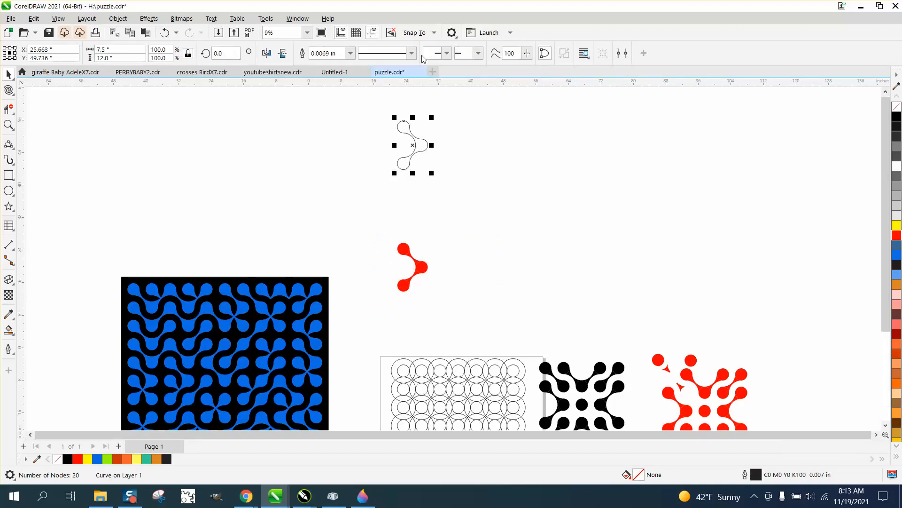
scroll(423, 181, "down", 1)
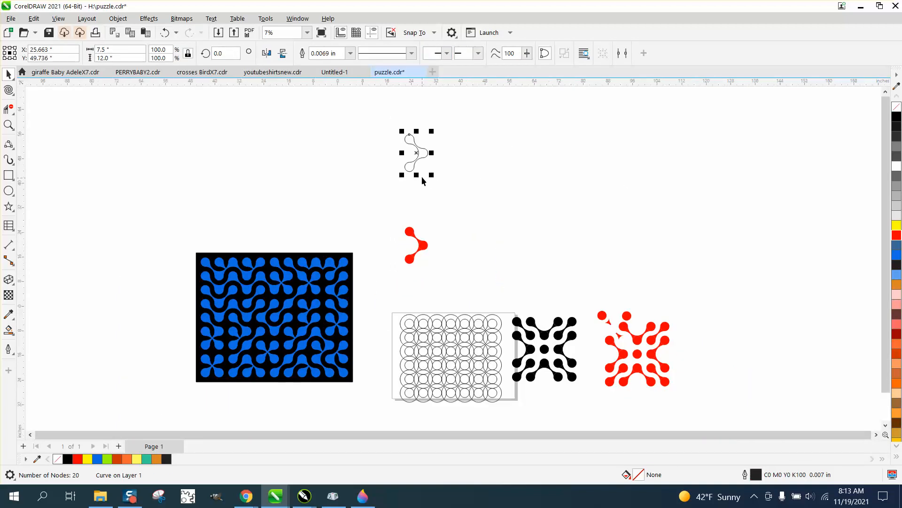
- Delete the red three-circle shape above the circle grid
left_click(9, 127)
left_click_drag(382, 278, 557, 349)
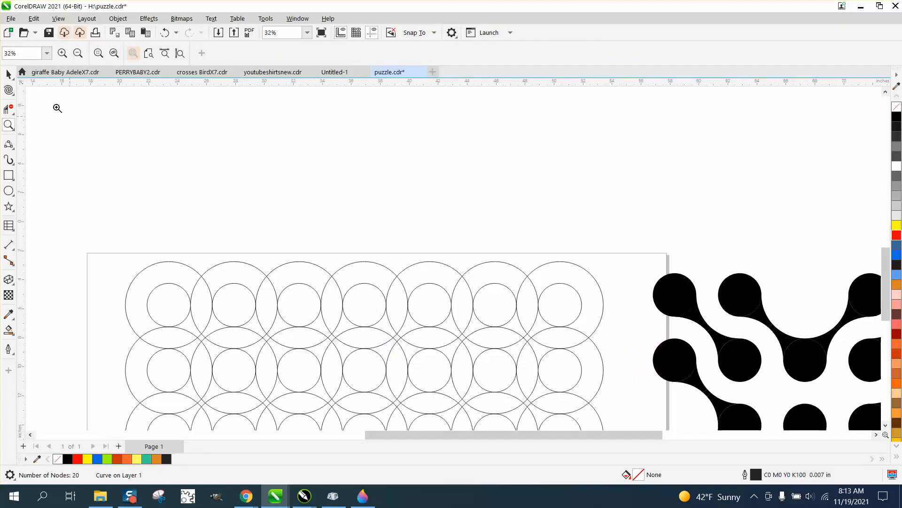
left_click(9, 74)
scroll(418, 238, "down", 4)
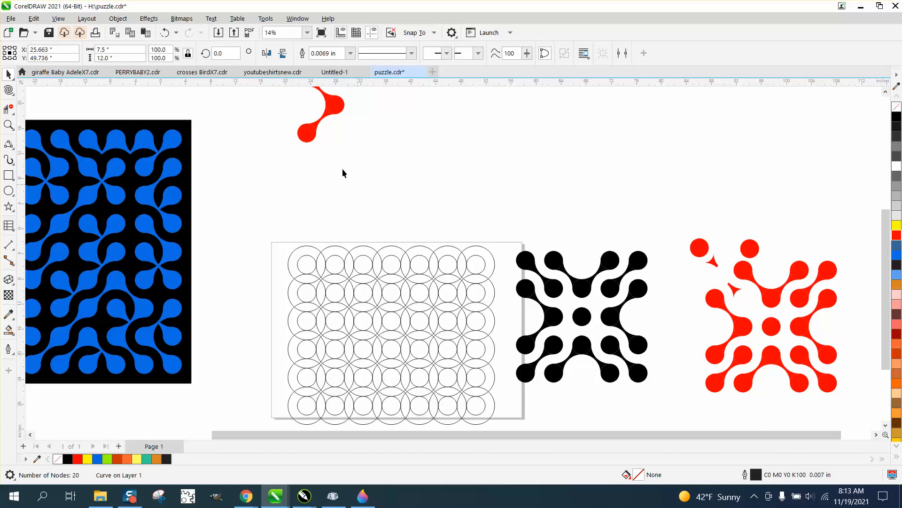
scroll(322, 155, "down", 2)
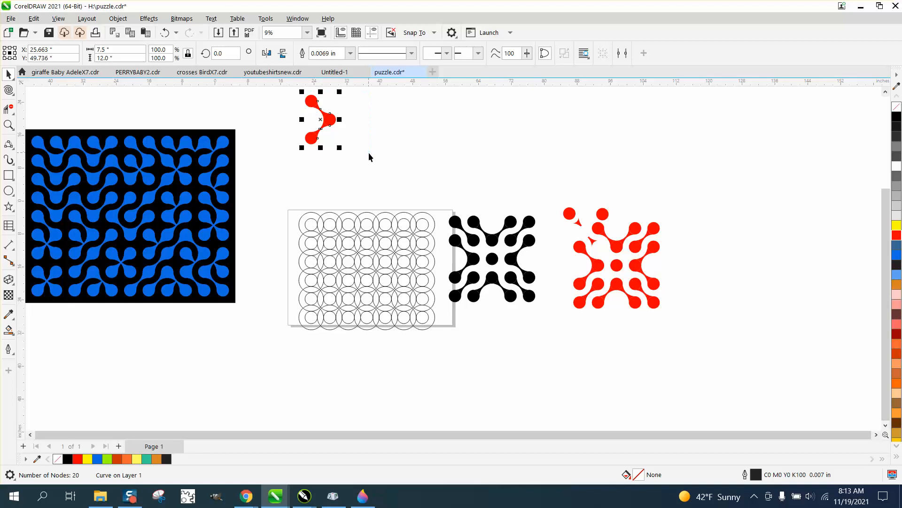
key("Delete")
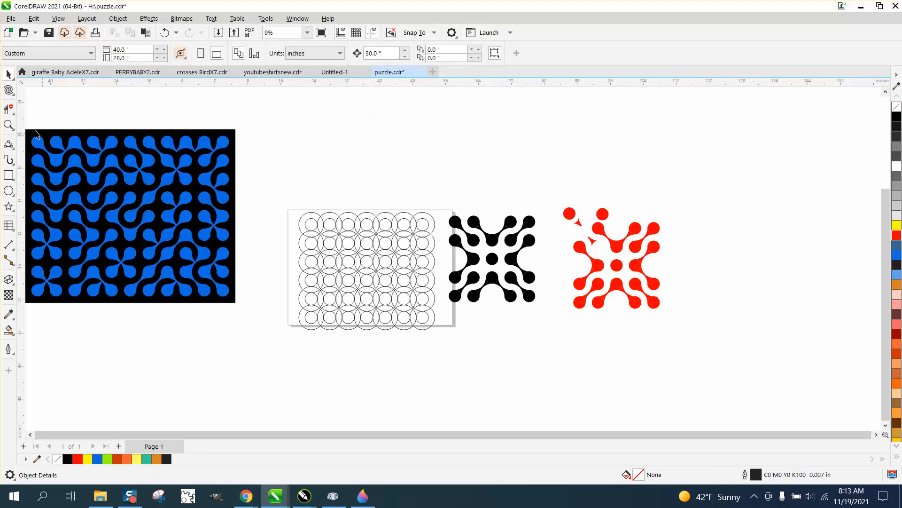
- Smart Fill a red connected shape of three circles in the grid's last two columns, across the first three rows
left_click(9, 125)
left_click_drag(337, 210, 459, 273)
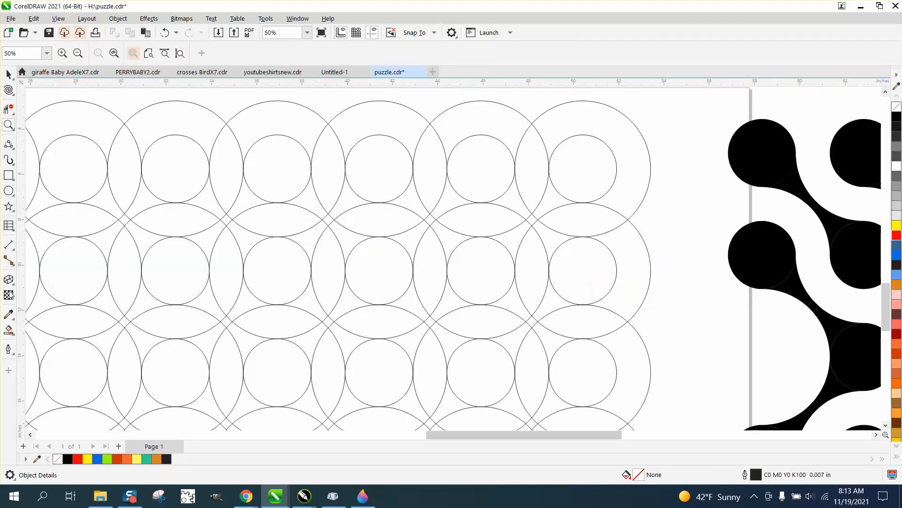
left_click(9, 329)
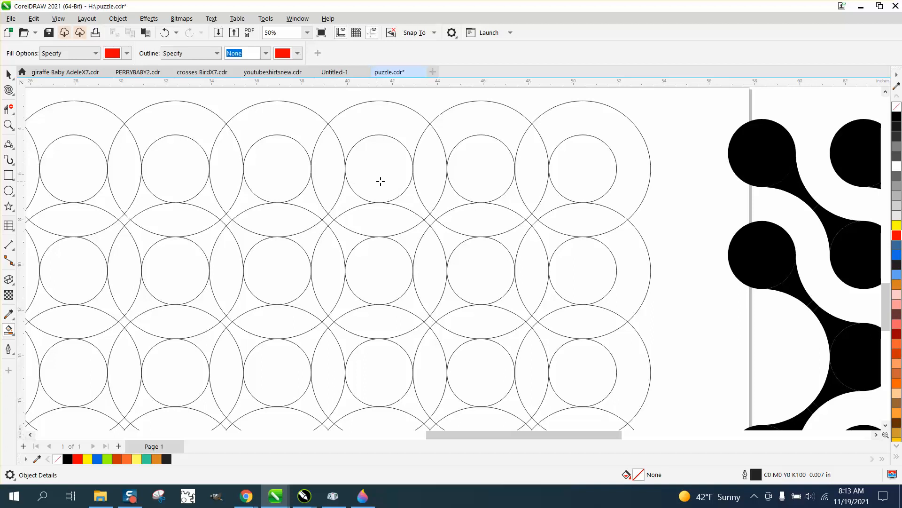
left_click(566, 174)
left_click(555, 197)
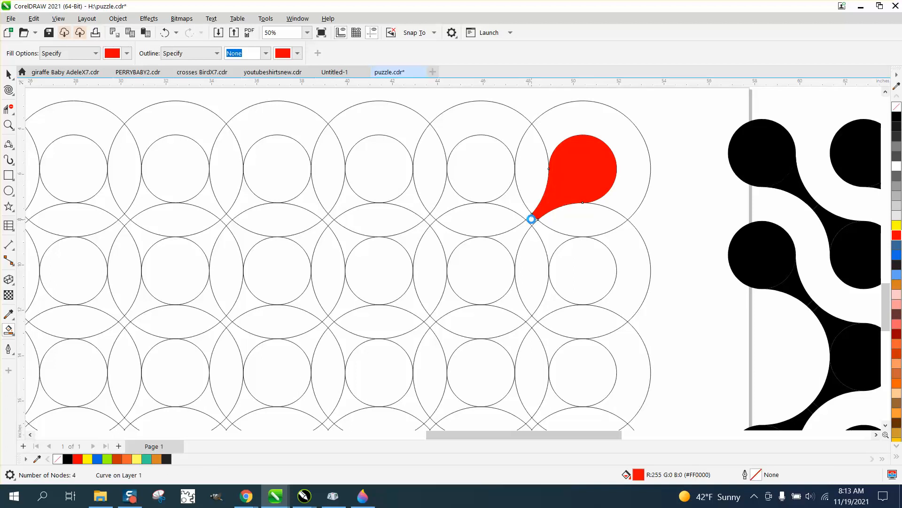
left_click(514, 234)
left_click(496, 258)
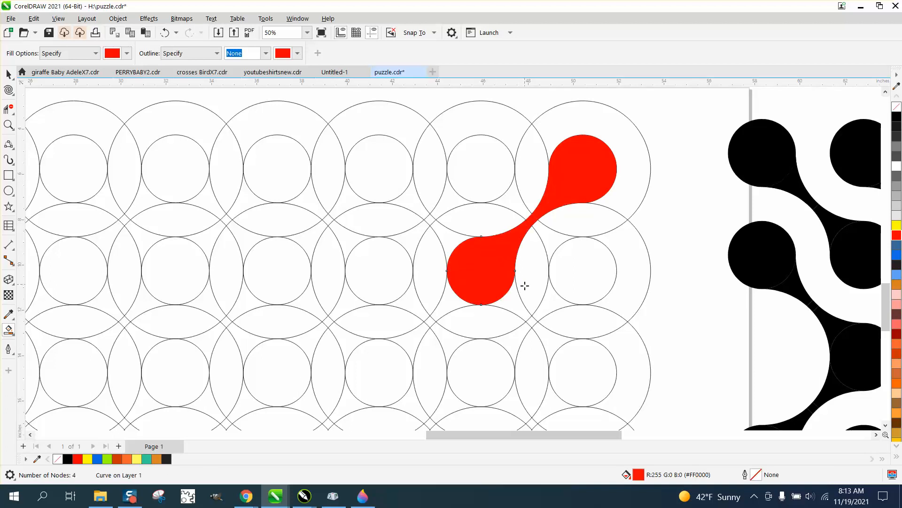
left_click(515, 303)
left_click(545, 335)
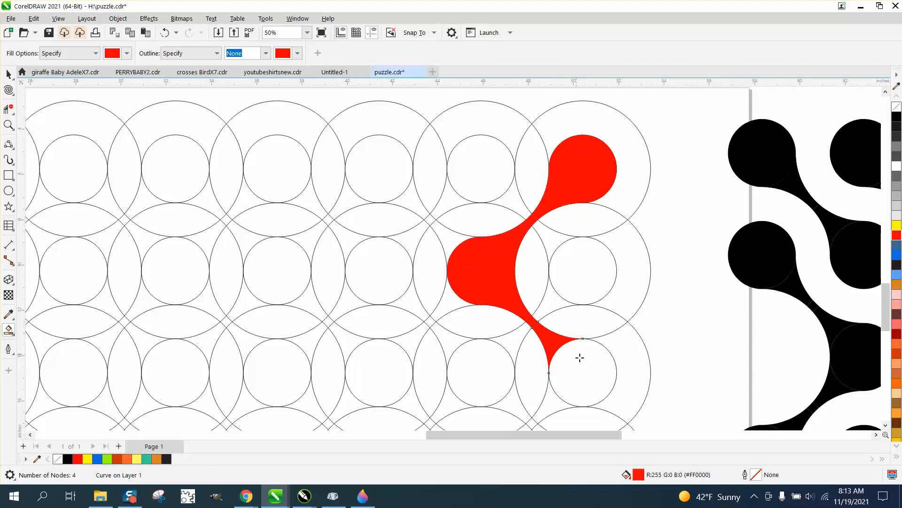
left_click(580, 358)
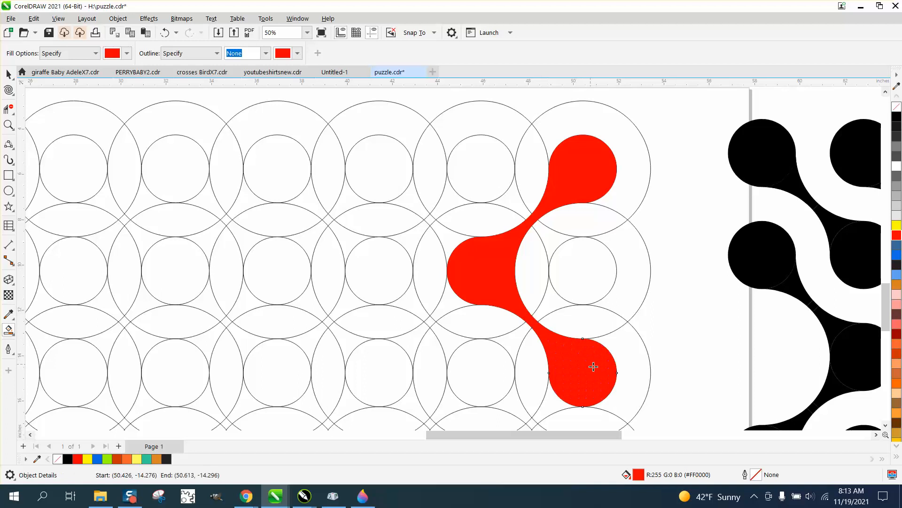
- Extend the red shape with the remaining circles and connectors around its lower junction, making a five-circle shape
left_click(520, 338)
left_click(494, 361)
left_click(554, 313)
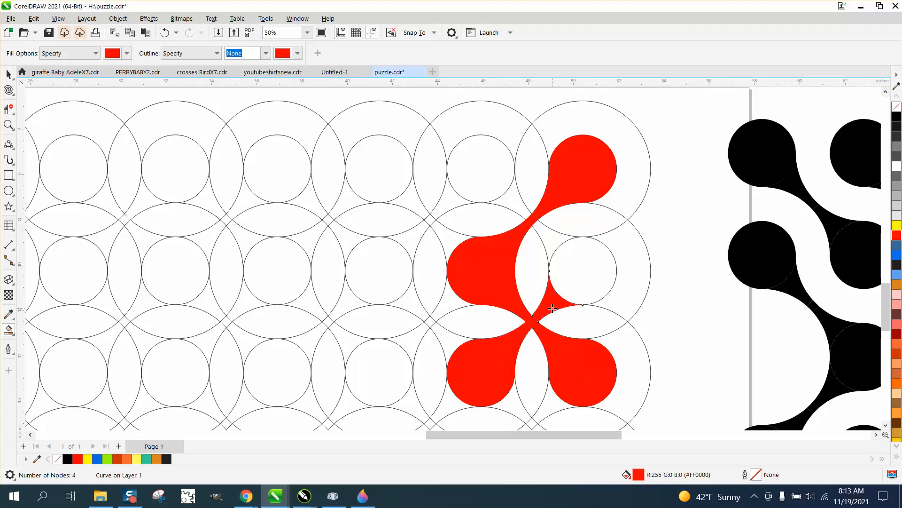
left_click(588, 285)
- Undo all the red fills of the five-circle shape on the grid
scroll(536, 322, "down", 1)
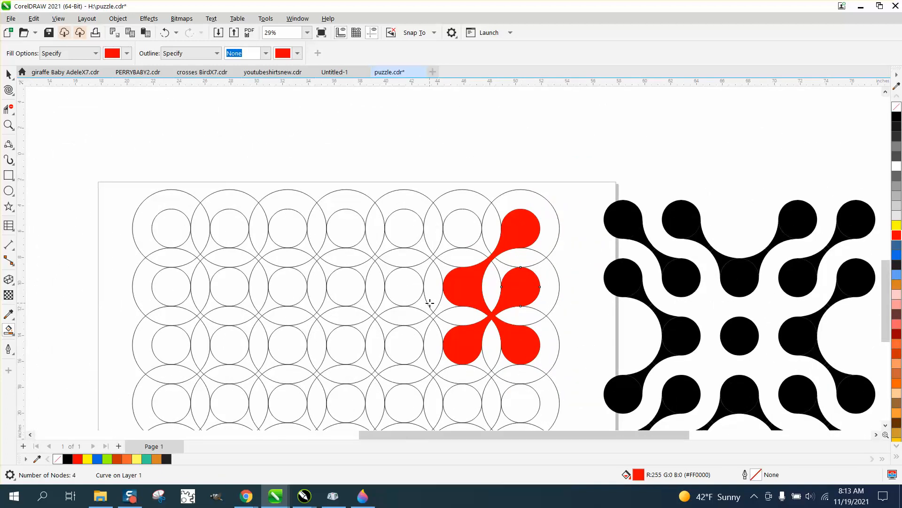
scroll(429, 302, "down", 1)
left_click(9, 74)
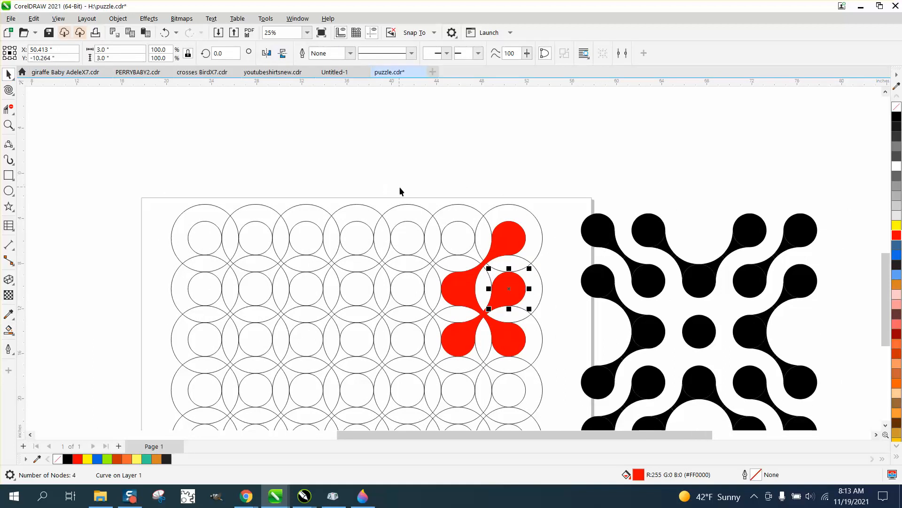
left_click(166, 34)
left_click(166, 34)
left_click(166, 34)
left_click(166, 34)
left_click(166, 34)
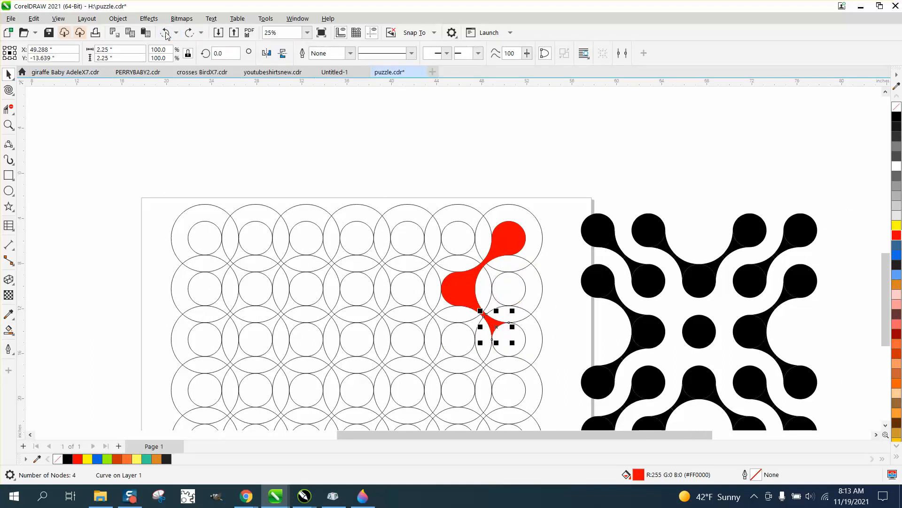
left_click(166, 34)
left_click(165, 34)
left_click(165, 33)
left_click(166, 34)
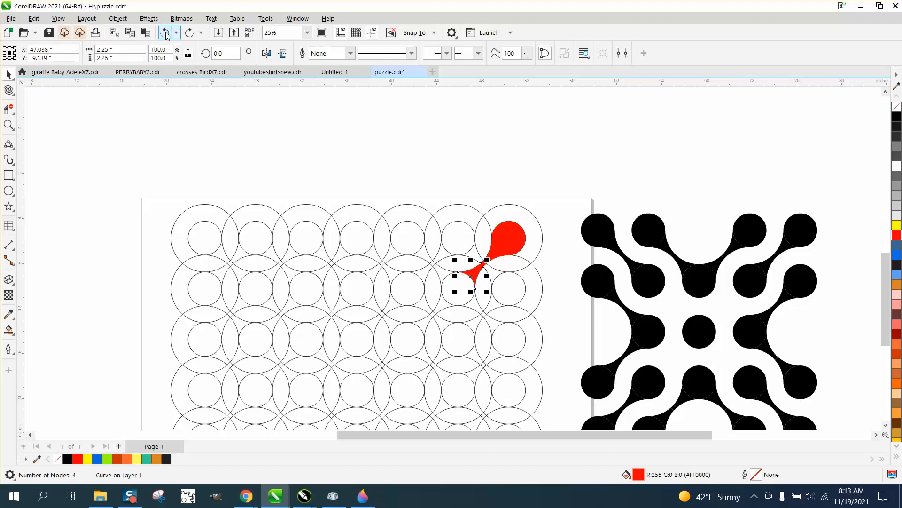
left_click(166, 34)
left_click(166, 34)
left_click(165, 33)
left_click(165, 33)
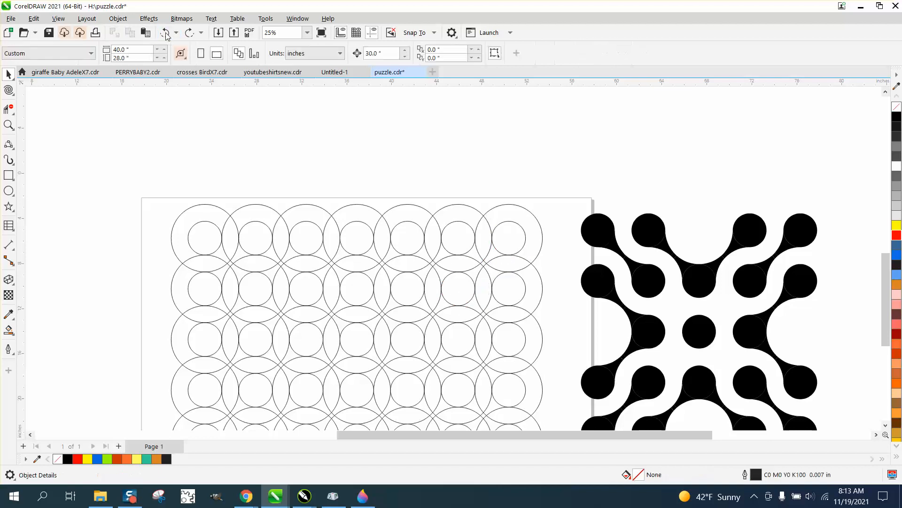
- Group all the circles of the grid
scroll(298, 187, "down", 3)
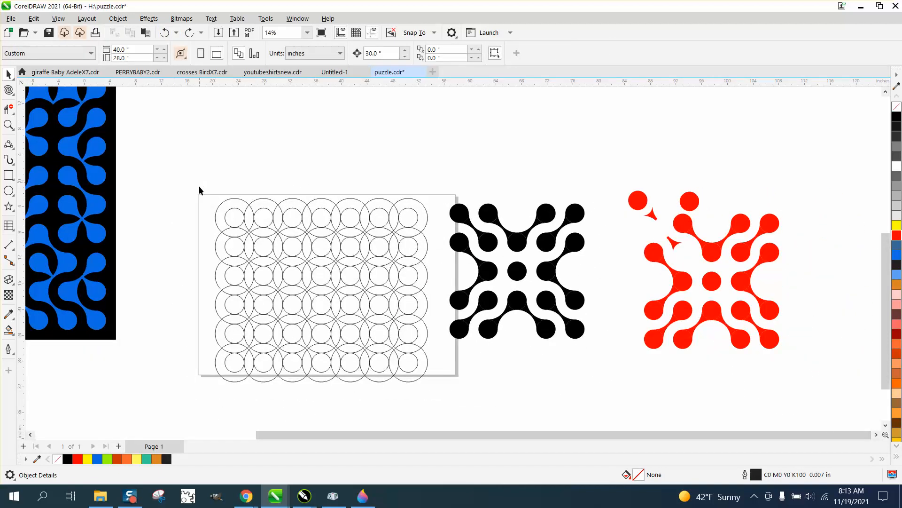
left_click_drag(378, 377, 447, 389)
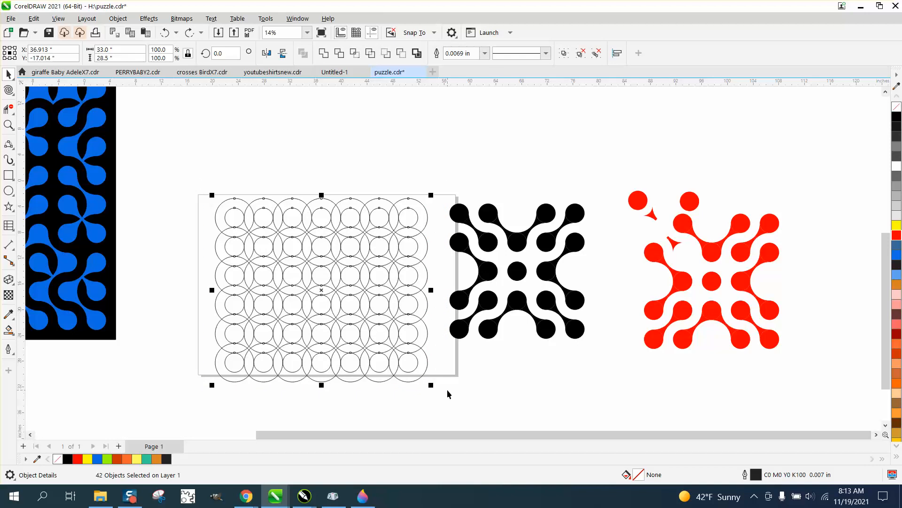
key("ctrl+g")
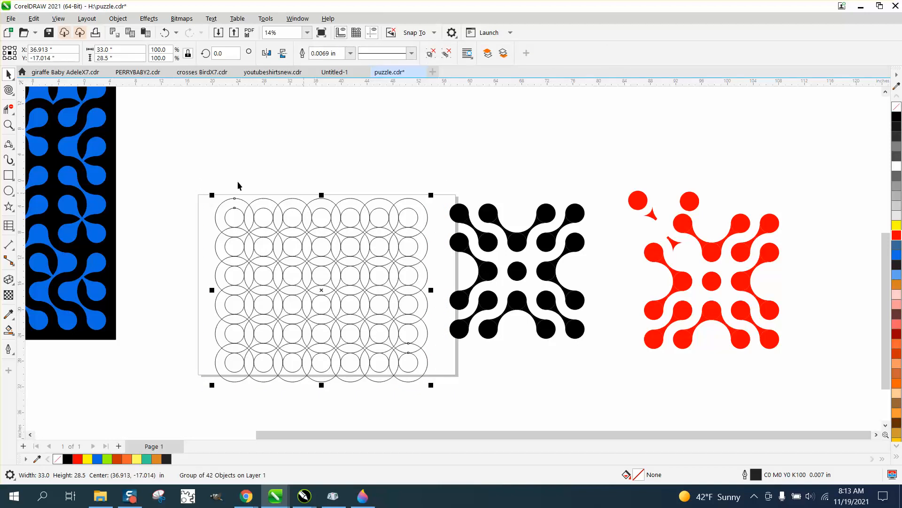
- Smart Fill red the fifth circle of the first row, the diagonal connector and the sixth circle of the second row, and start the next junction
left_click(8, 124)
left_click_drag(309, 169, 535, 362)
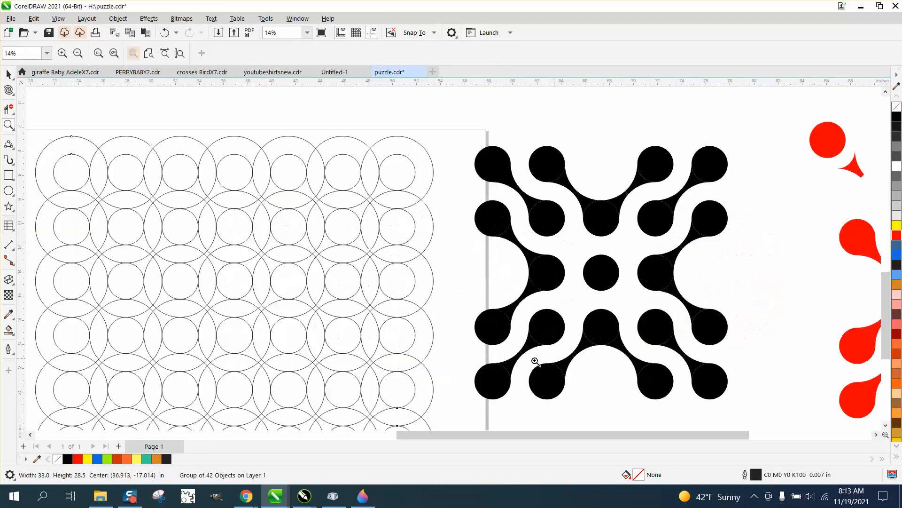
left_click(8, 329)
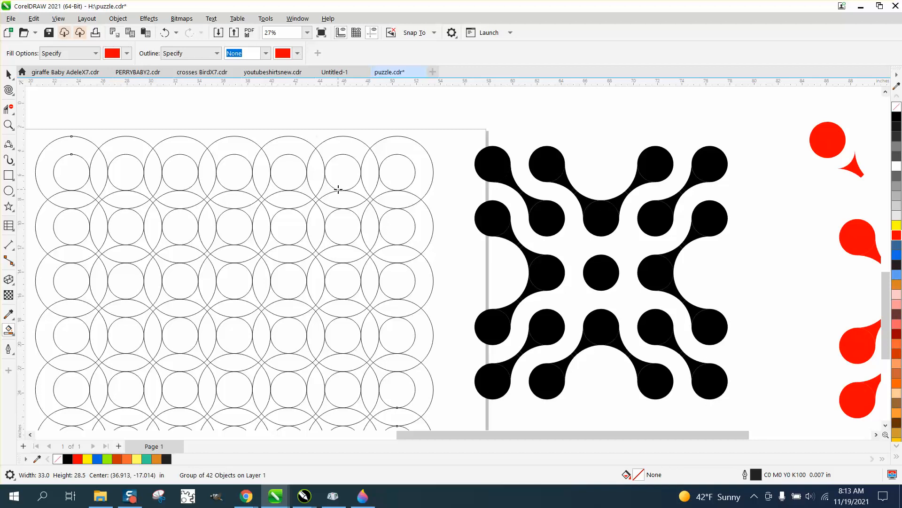
left_click(302, 177)
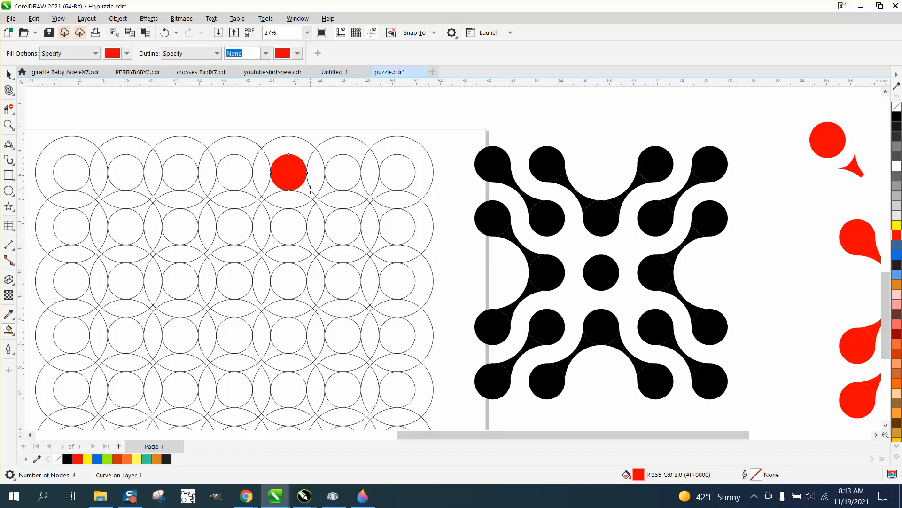
left_click(308, 187)
left_click(326, 209)
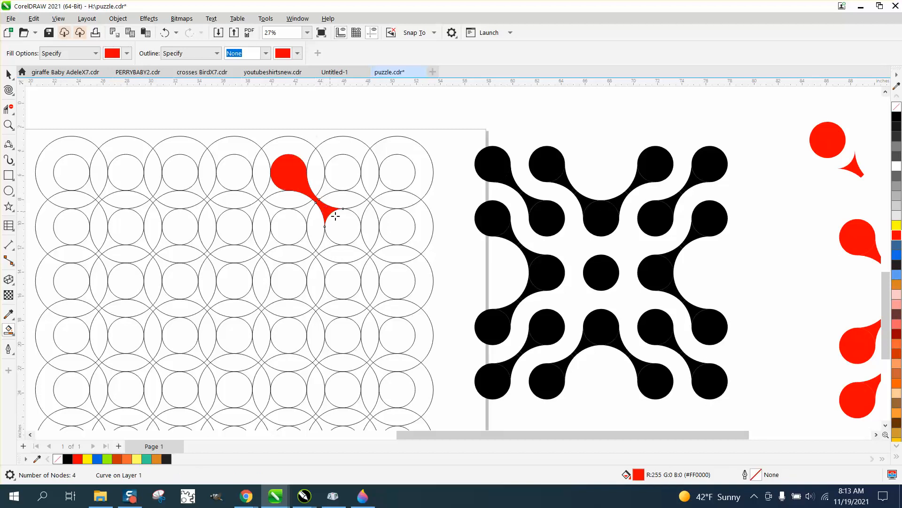
left_click(342, 225)
left_click(358, 211)
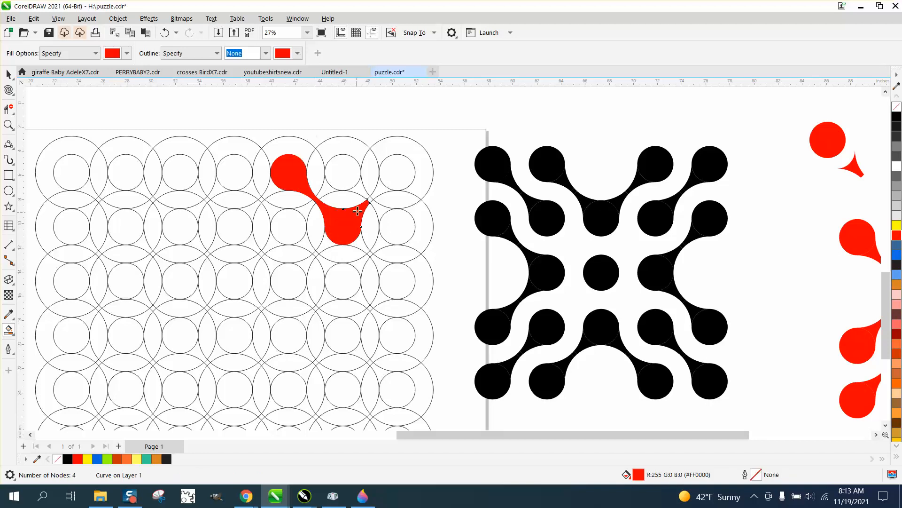
- Smart Fill red the last two circles of the first row, the last circle of the second row, and the connectors joining them
left_click(382, 185)
left_click(363, 190)
left_click(347, 178)
left_click(399, 174)
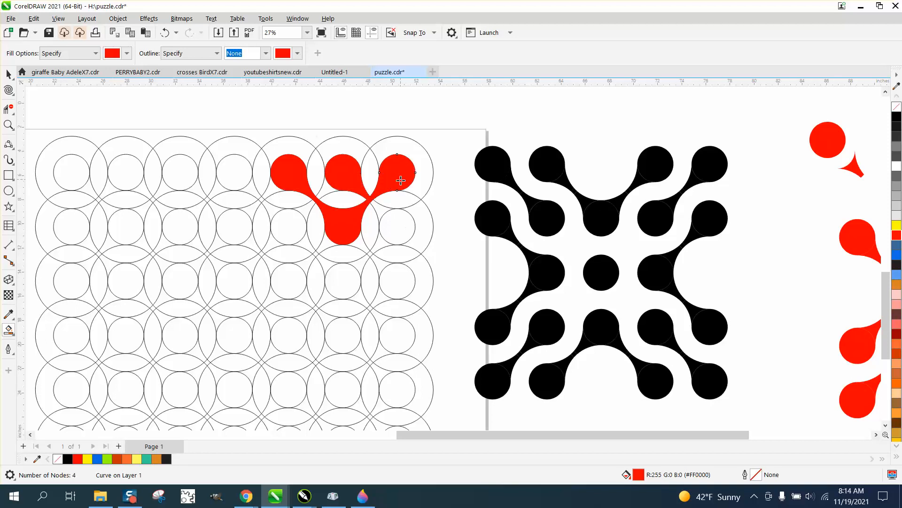
left_click(383, 211)
left_click(394, 222)
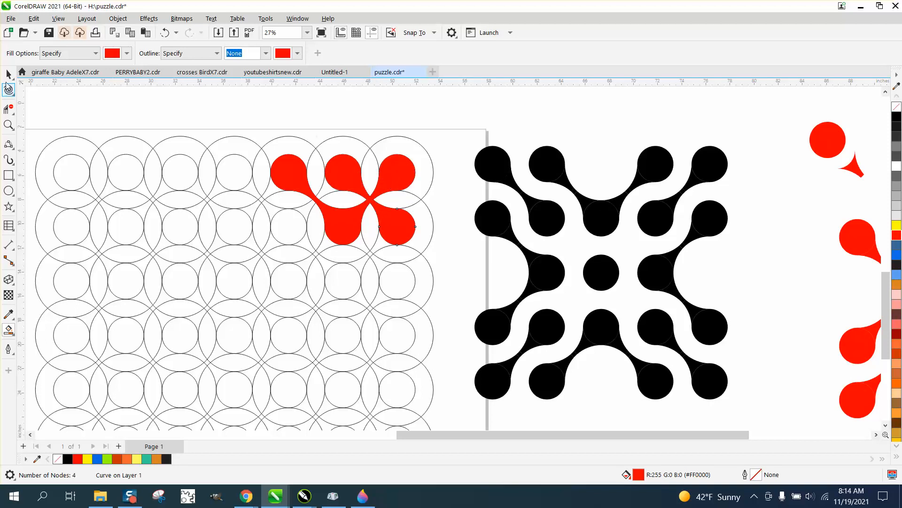
- Select all the red pieces of the five-circle shape and move them 30 inches up from the grid
key("space")
left_click_drag(210, 110, 444, 267)
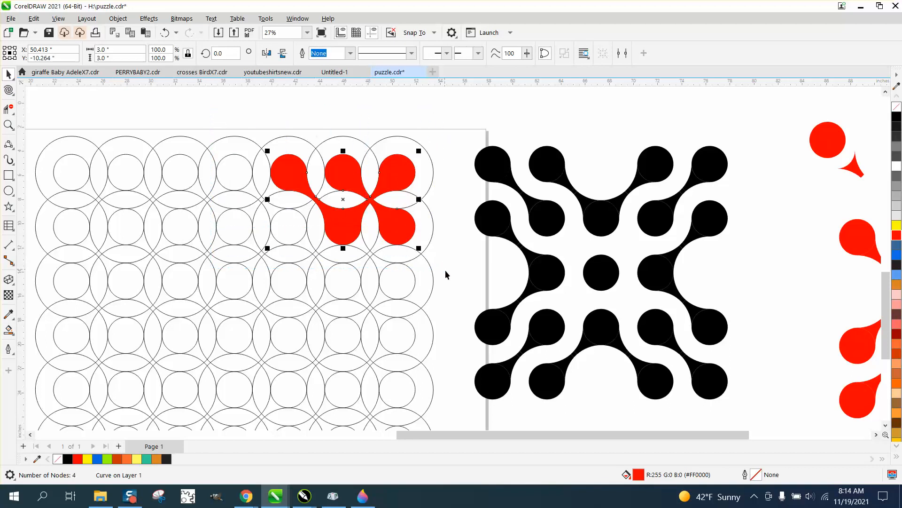
key("Up")
scroll(446, 273, "down", 5)
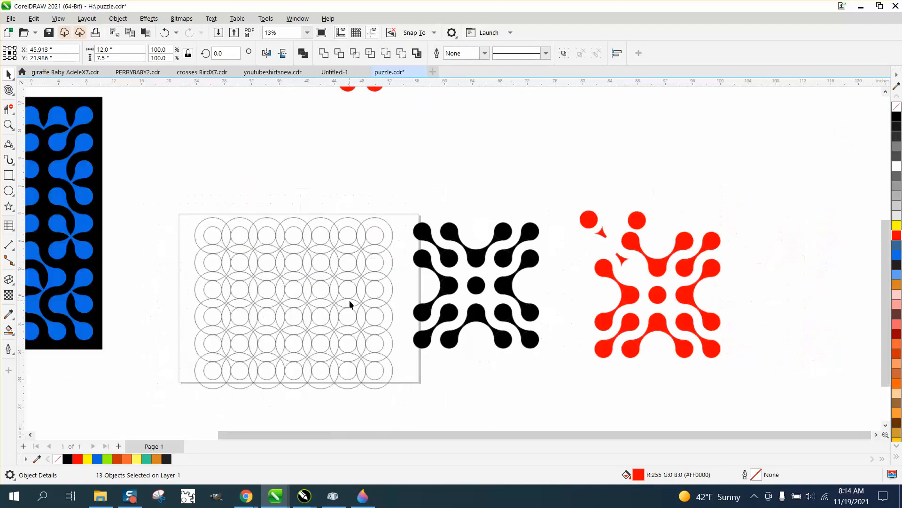
- Create a boundary outline around the red five-circle pieces and move it 30 inches up
left_click(417, 56)
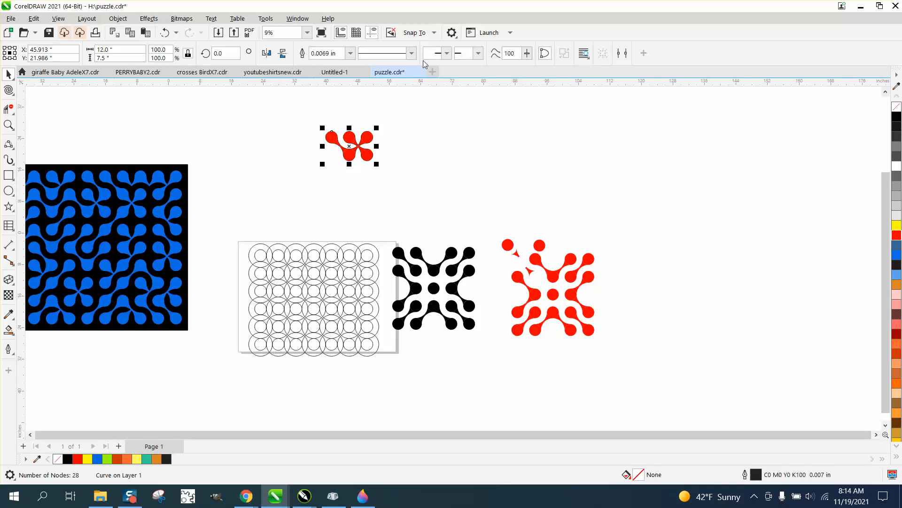
key("Up")
scroll(430, 164, "down", 2)
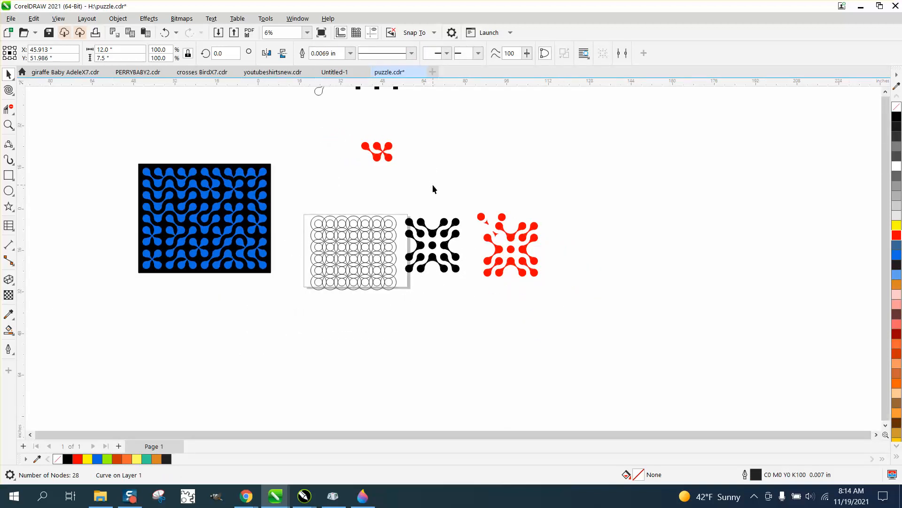
scroll(433, 187, "down", 2)
- Place a copy of the five-circle outline about 9 inches left and 4 inches below the original
left_click(8, 124)
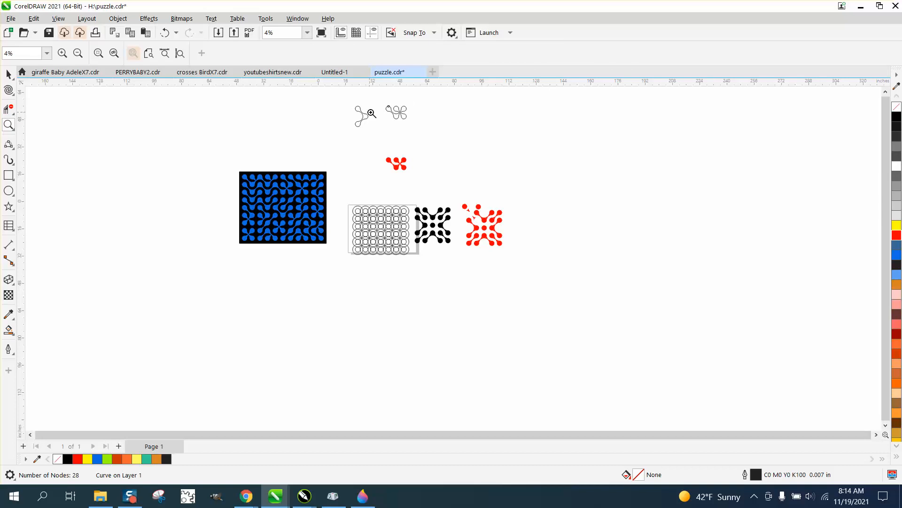
left_click_drag(364, 115, 442, 147)
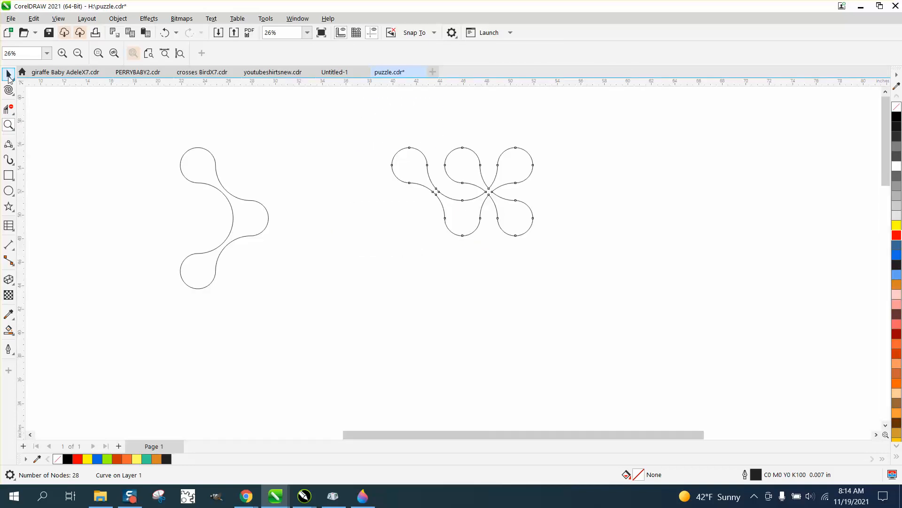
left_click(9, 75)
scroll(218, 164, "down", 3)
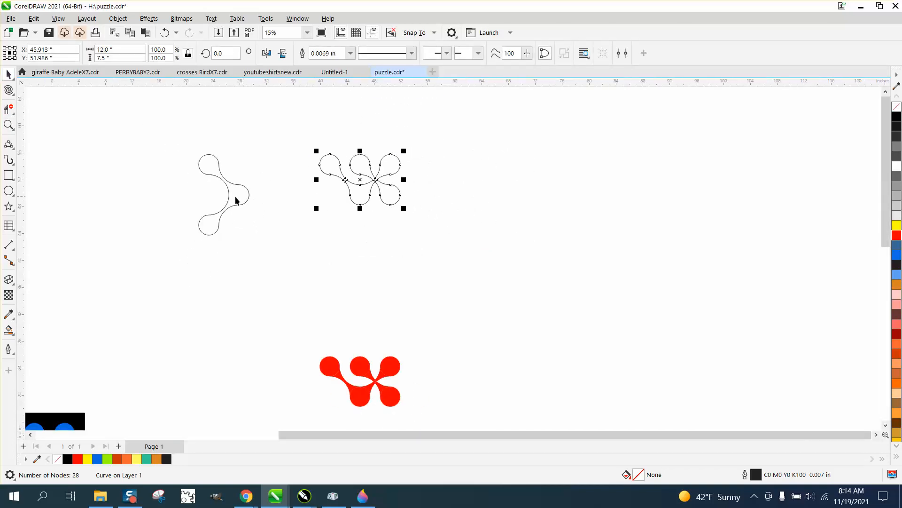
scroll(278, 207, "down", 3)
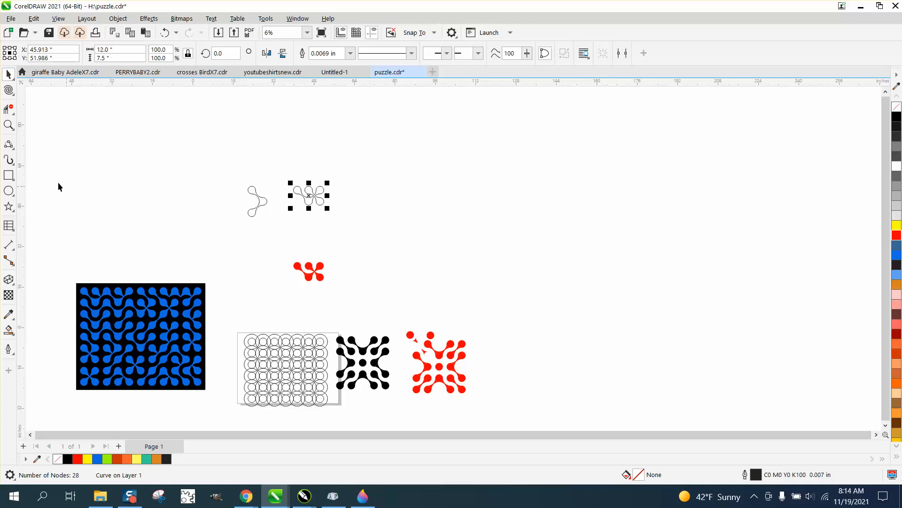
left_click(9, 125)
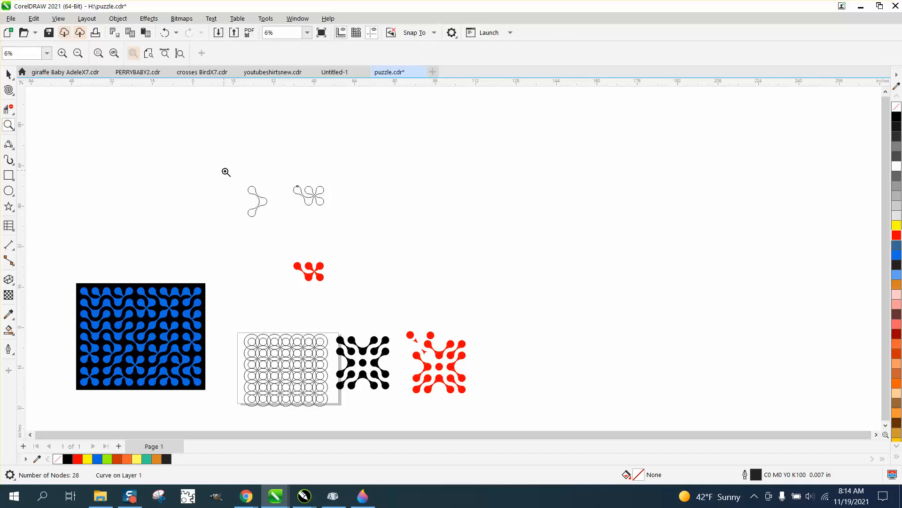
left_click_drag(224, 170, 407, 246)
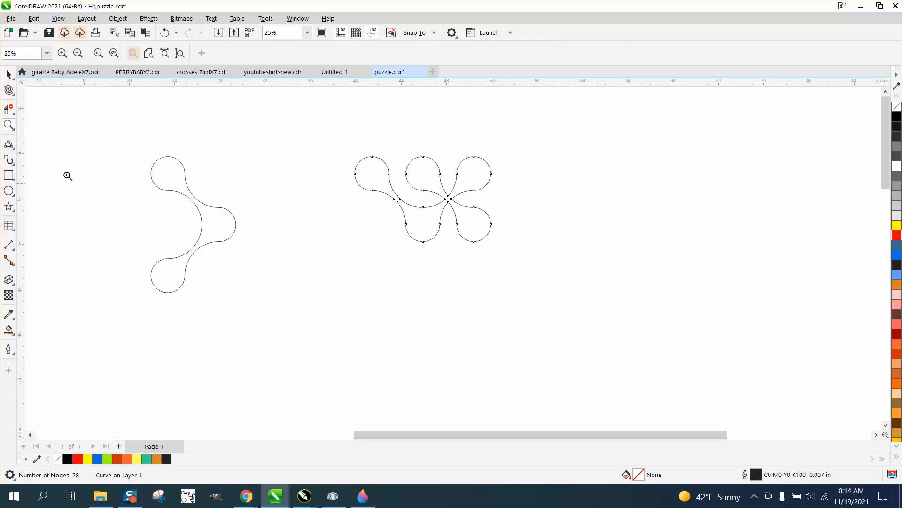
left_click(8, 74)
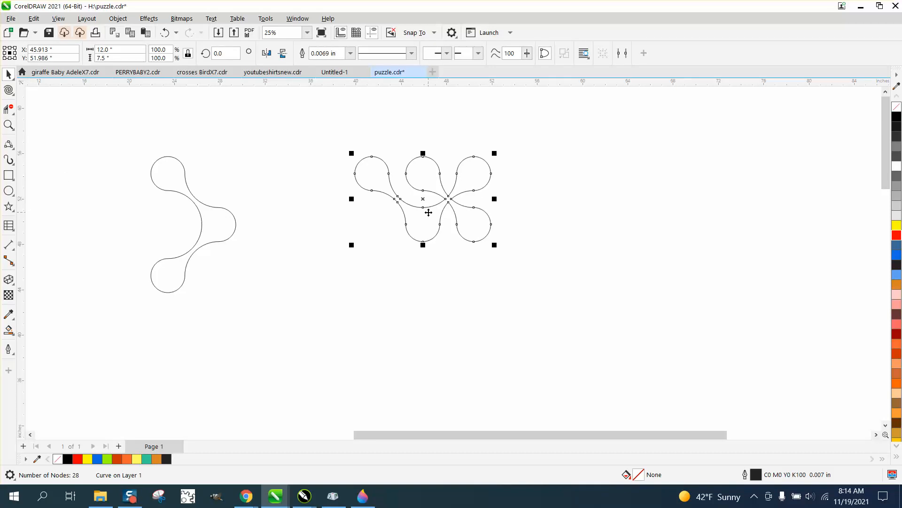
left_click_drag(429, 213, 323, 244)
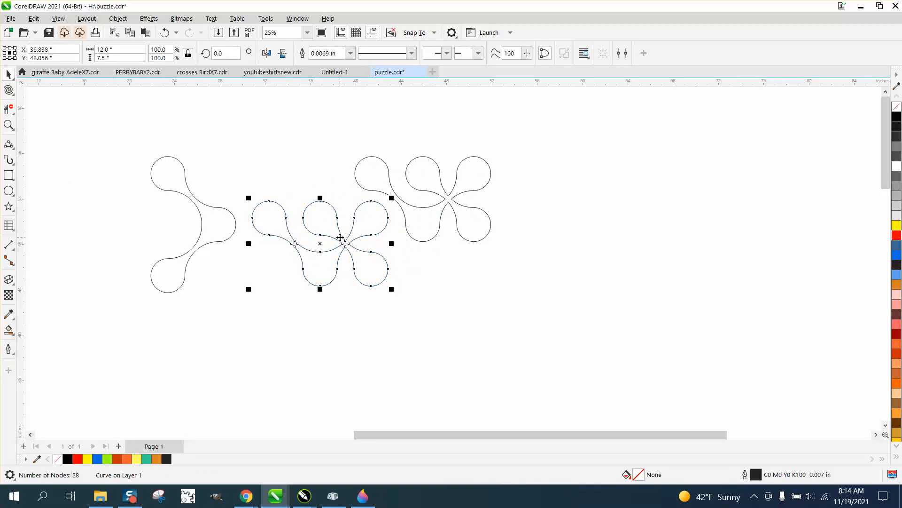
- Frame the three puzzle outlines with a rectangle and enlarge it evenly from its center to about 32.5 by 13 inches
left_click(122, 136)
left_click_drag(565, 325, 567, 327)
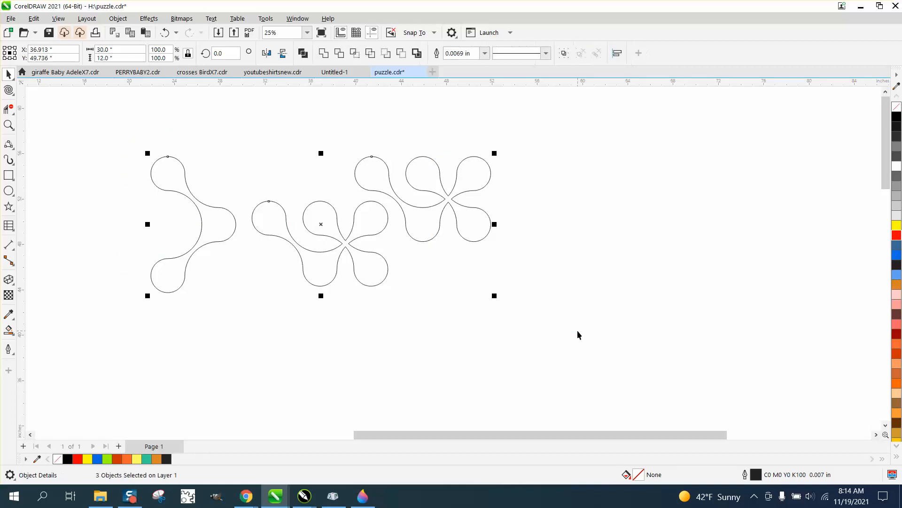
double_click(8, 175)
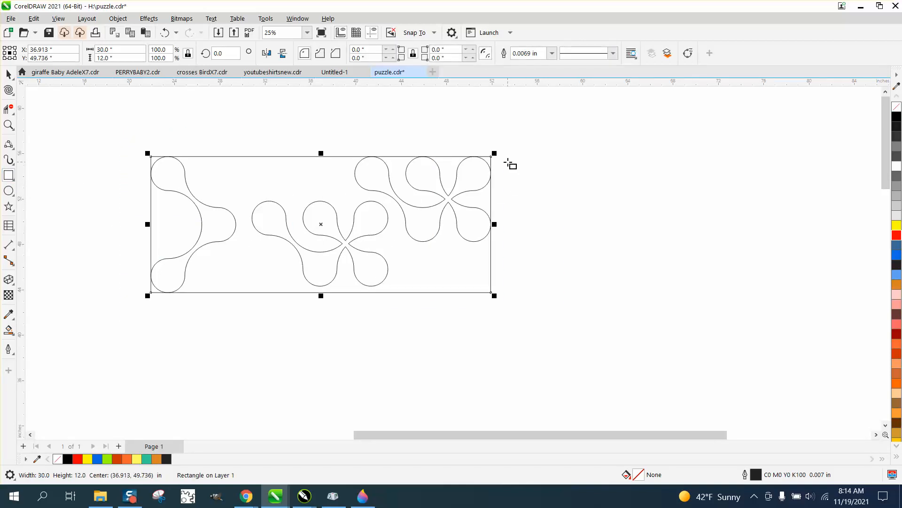
left_click(7, 74)
left_click_drag(496, 152, 510, 142)
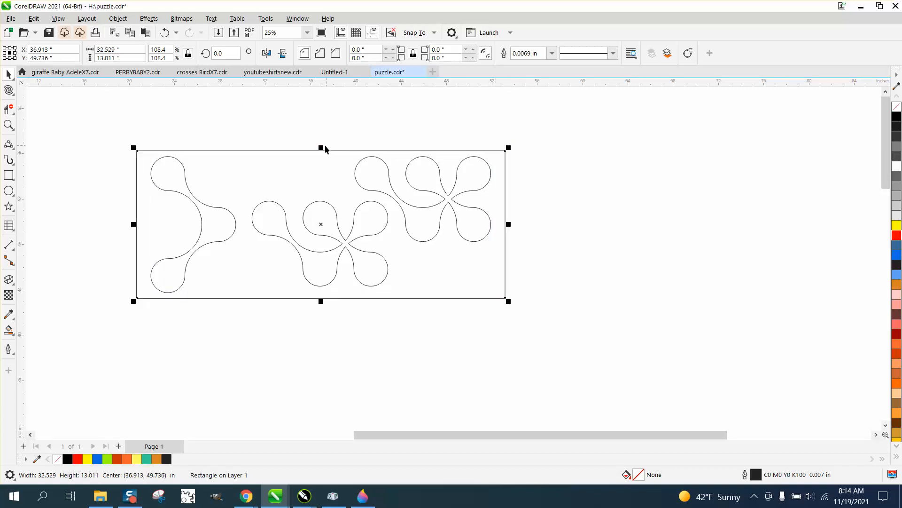
left_click_drag(321, 147, 321, 147)
- Smart Fill the rectangle's area around the shapes in orange (#FF9933) and move the new piece about 32 inches right and 4 inches down
left_click(17, 329)
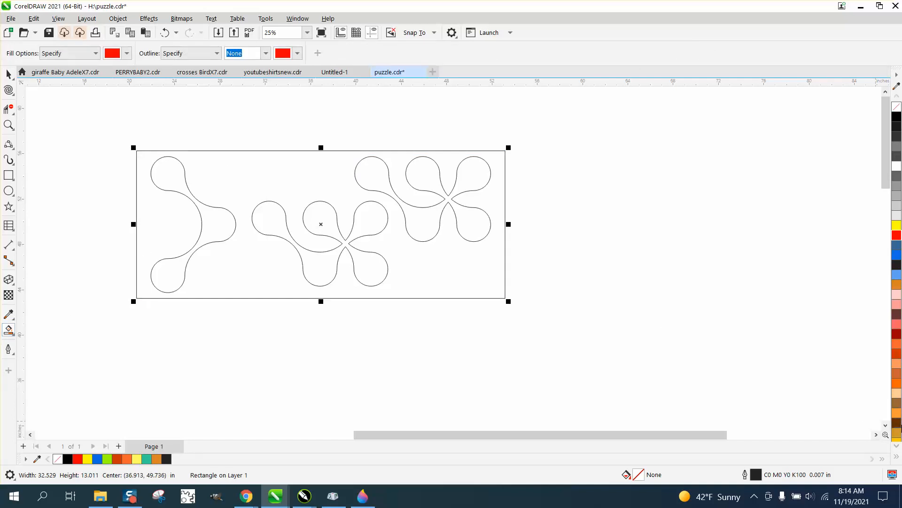
left_click(127, 53)
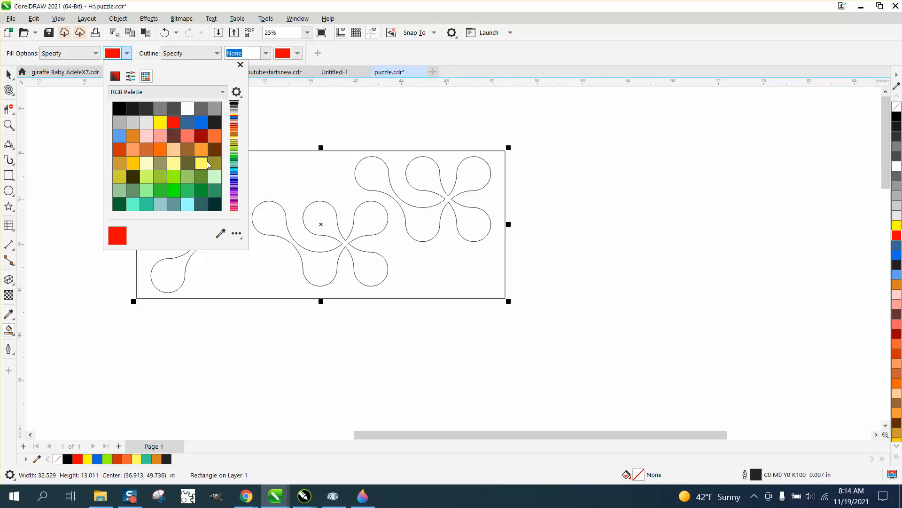
left_click(201, 149)
left_click(286, 172)
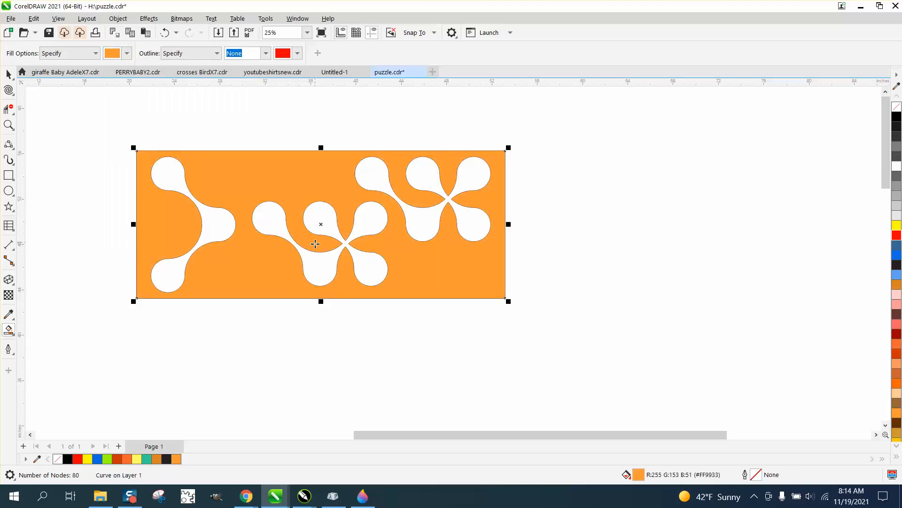
left_click(8, 74)
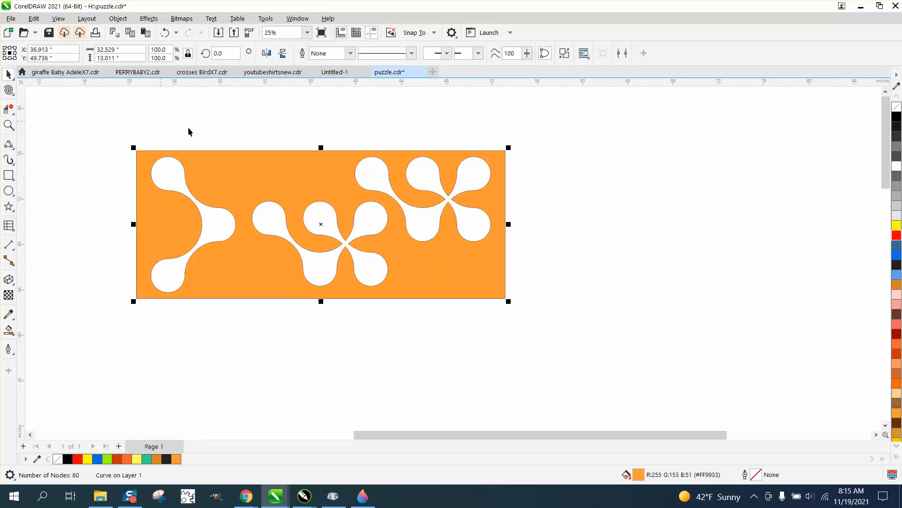
left_click_drag(269, 178, 638, 221)
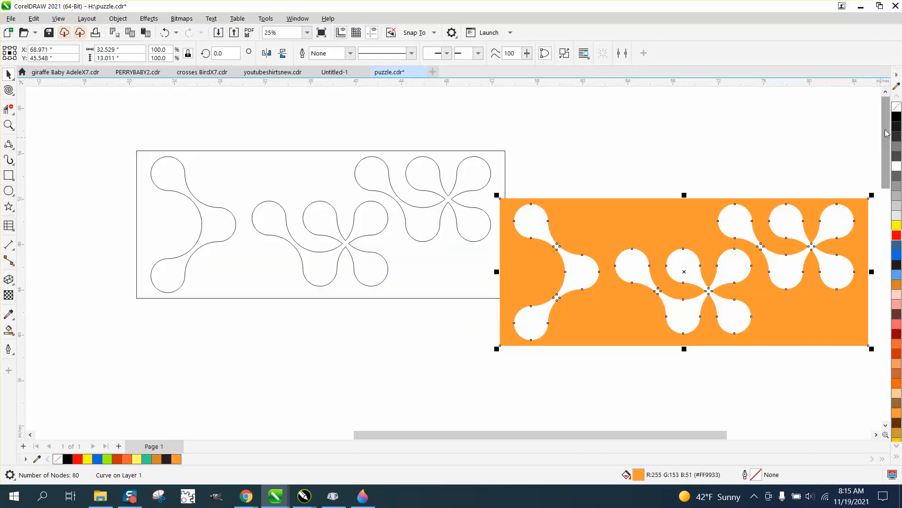
- Replace the cut-out panel's orange fill with no fill and a red outline, and move it up about 5.4 inches
left_click(897, 107)
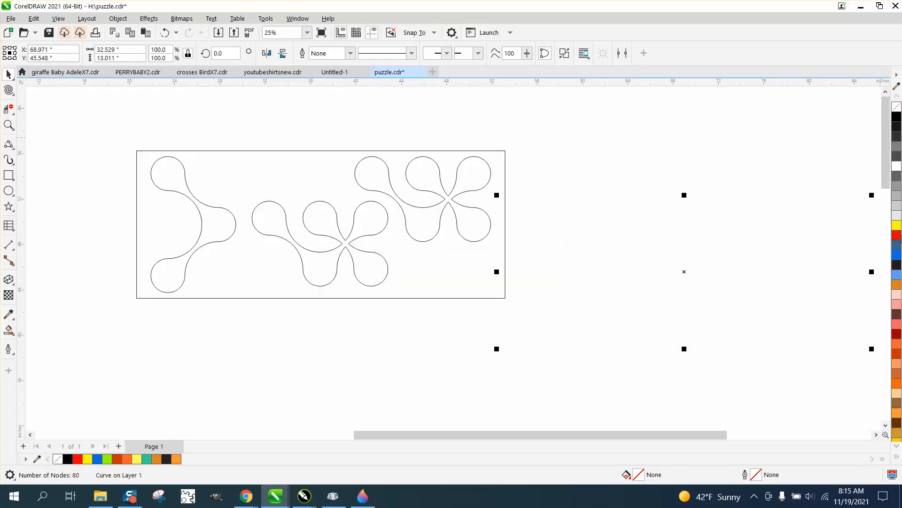
right_click(897, 235)
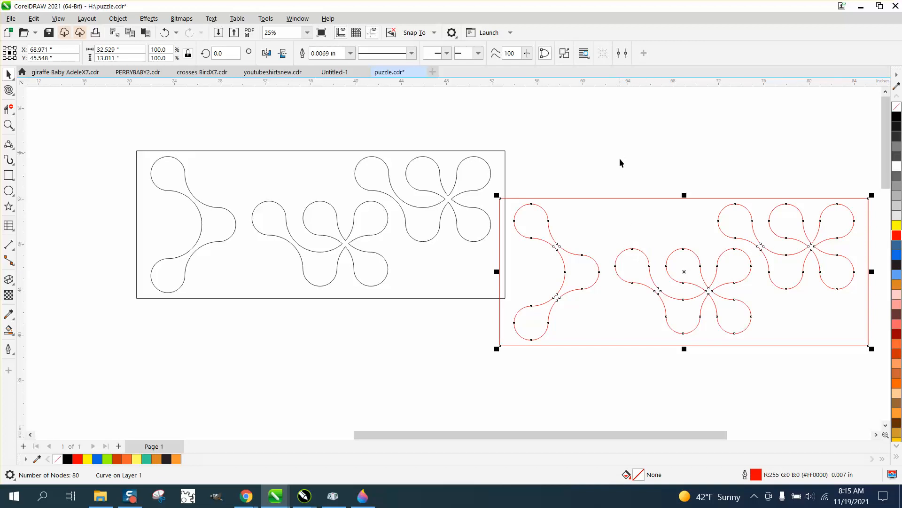
left_click_drag(609, 210, 608, 149)
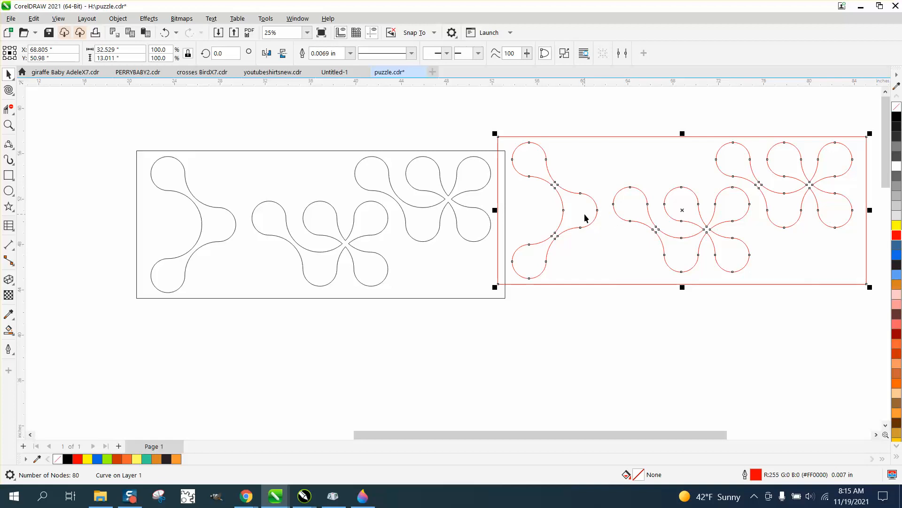
- Examine the connected-circle shapes on the blue-and-black puzzle panel up close
scroll(548, 238, "down", 2)
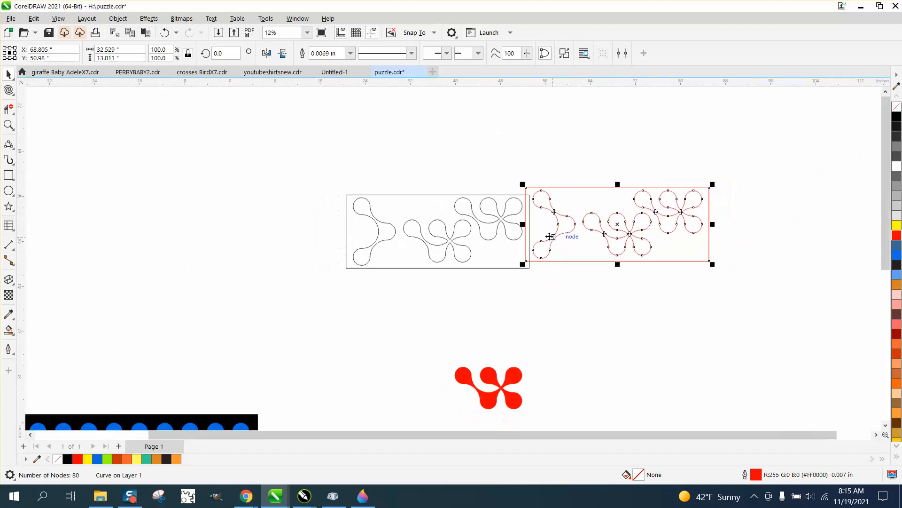
scroll(548, 237, "down", 1)
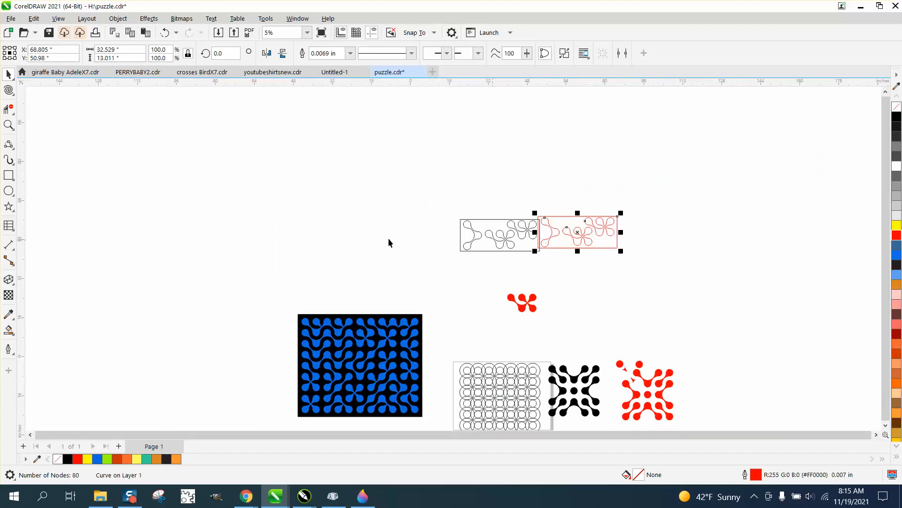
left_click(8, 125)
left_click_drag(276, 296, 446, 403)
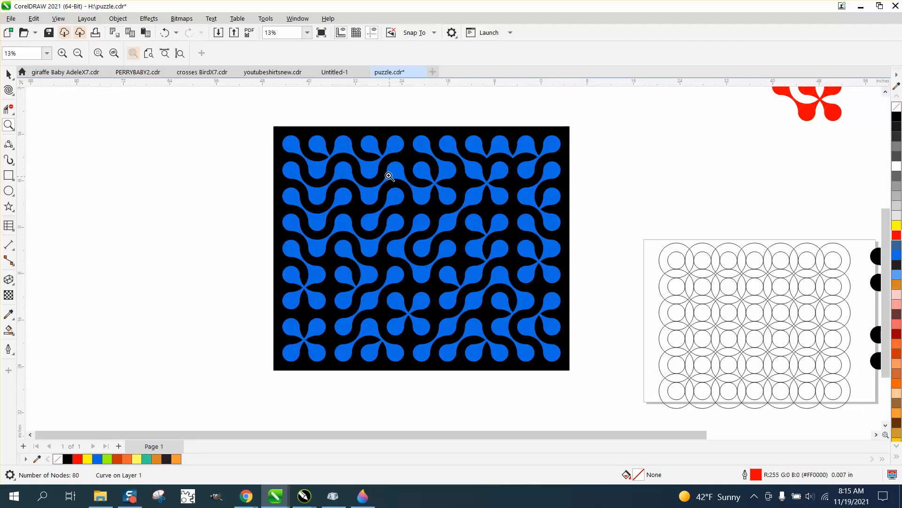
scroll(411, 213, "down", 1)
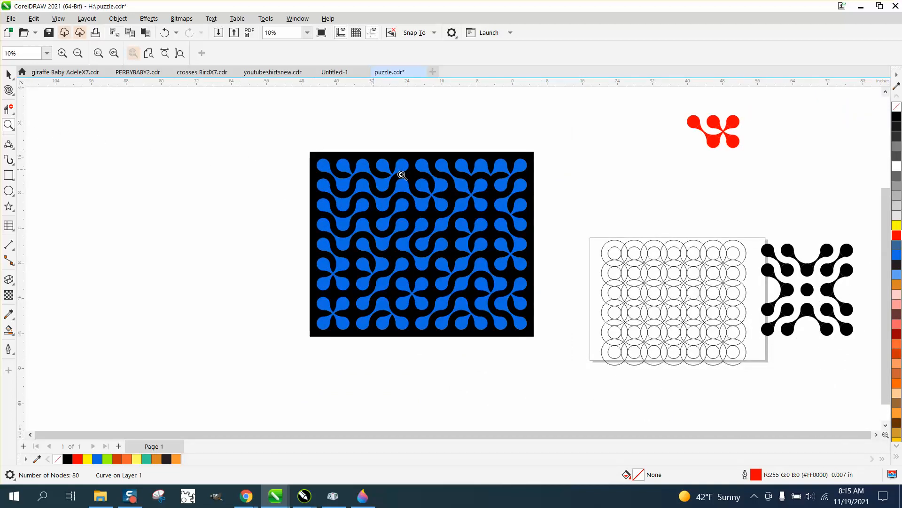
left_click_drag(597, 371, 597, 371)
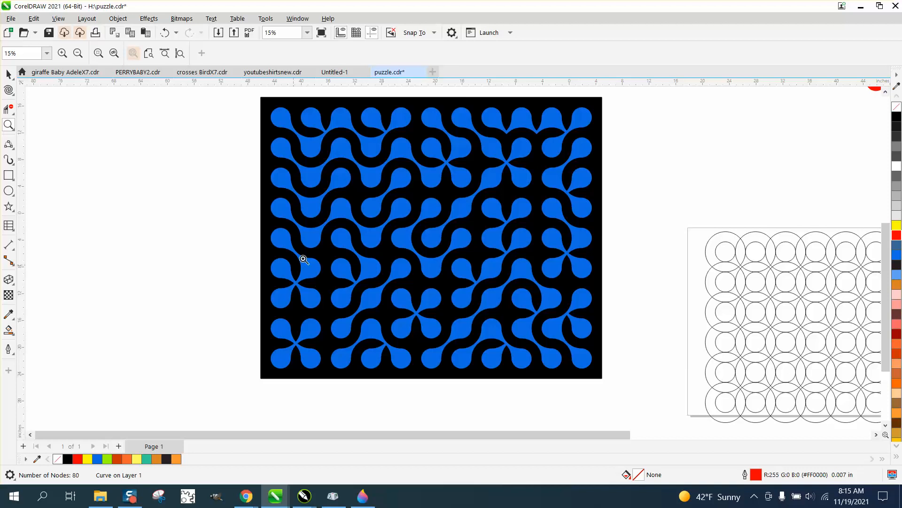